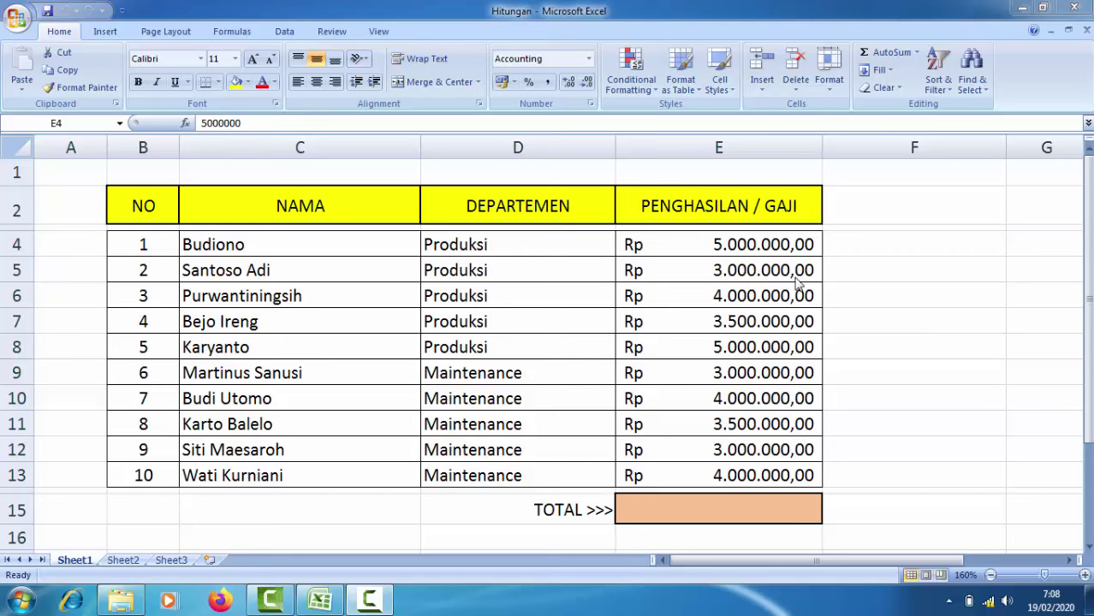
- Inspect the raw value behind the first salary in E4 without changing it
{"action": "left_click", "coordinate": [663, 248]}
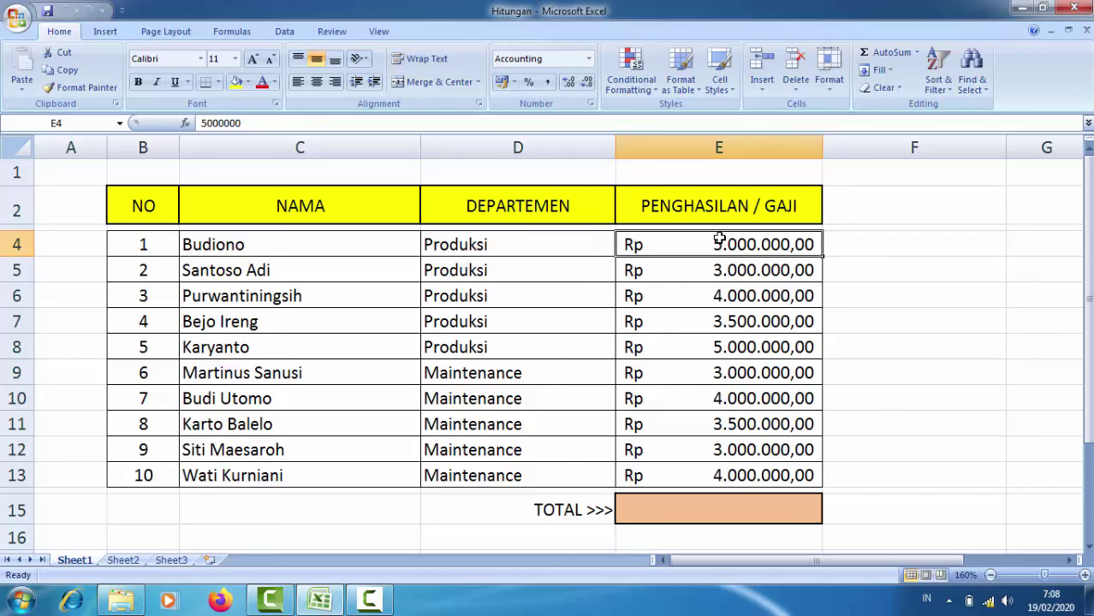
{"action": "left_click", "coordinate": [685, 270]}
{"action": "left_click", "coordinate": [678, 246]}
{"action": "left_click_drag", "start_coordinate": [251, 123], "coordinate": [202, 122]}
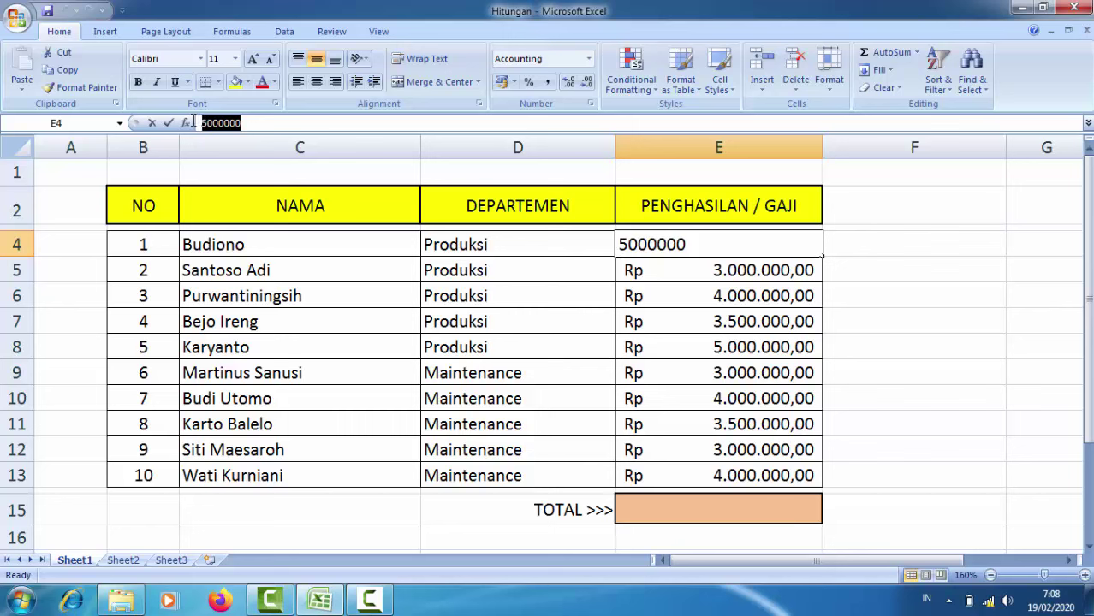
{"action": "left_click", "coordinate": [696, 275]}
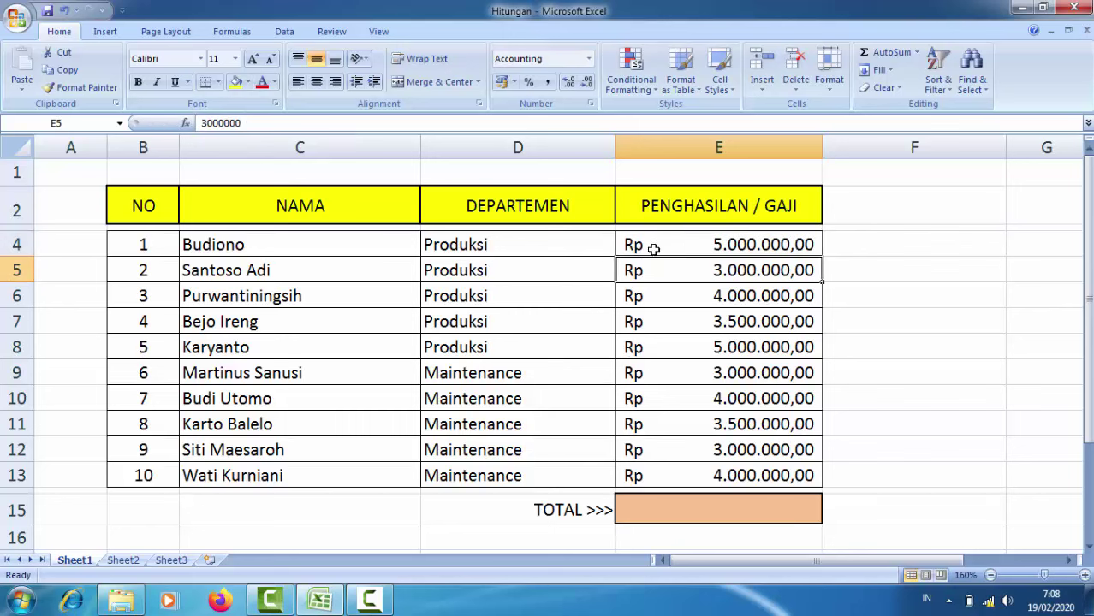
- Clear salaries E4:E13 and re-enter 5000000, then restore the ten original salaries
{"action": "left_click_drag", "start_coordinate": [682, 250], "coordinate": [705, 453]}
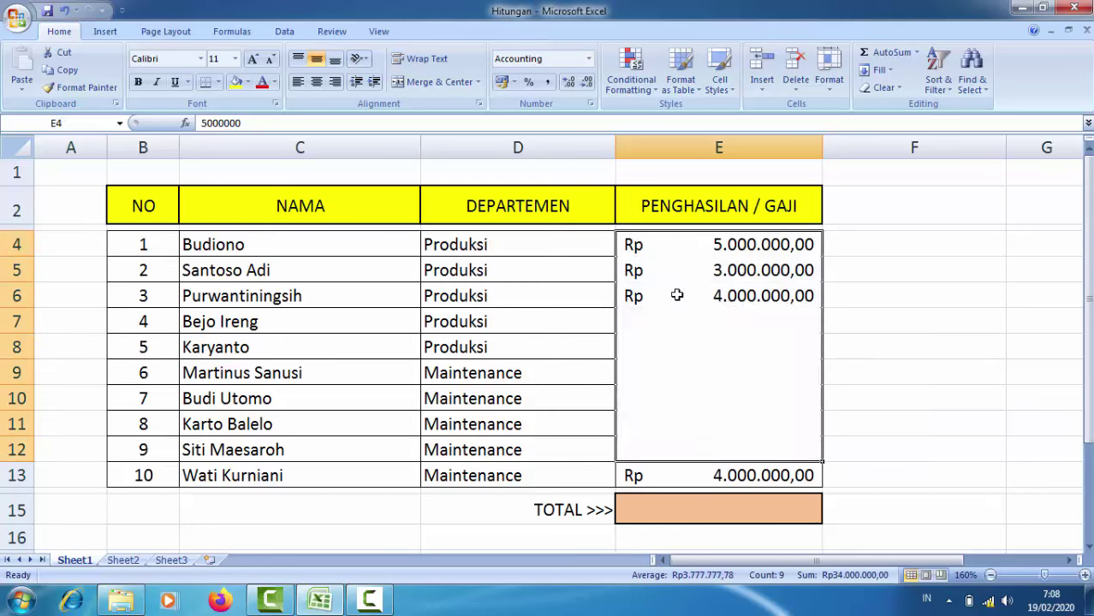
{"action": "left_click_drag", "start_coordinate": [674, 248], "coordinate": [694, 470]}
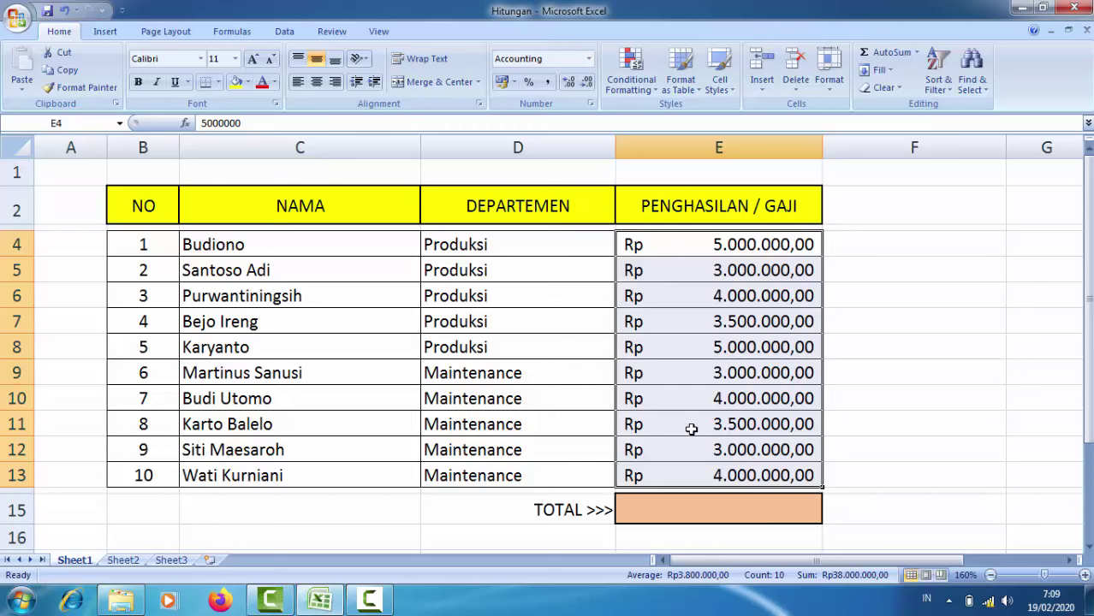
{"action": "key", "text": "Delete"}
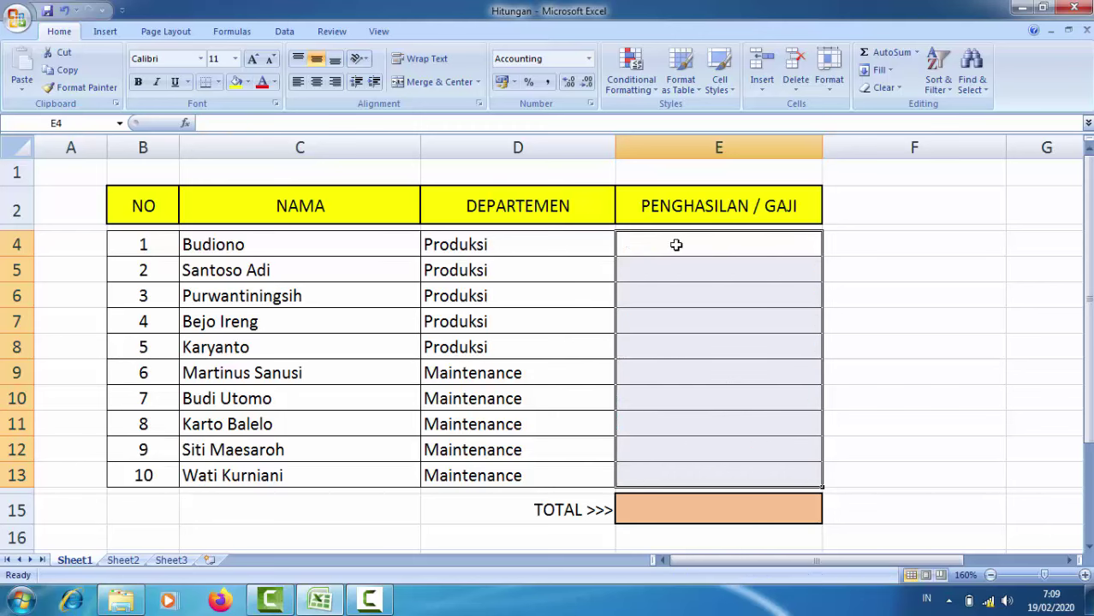
{"action": "left_click", "coordinate": [676, 244]}
{"action": "type", "text": "5000"}
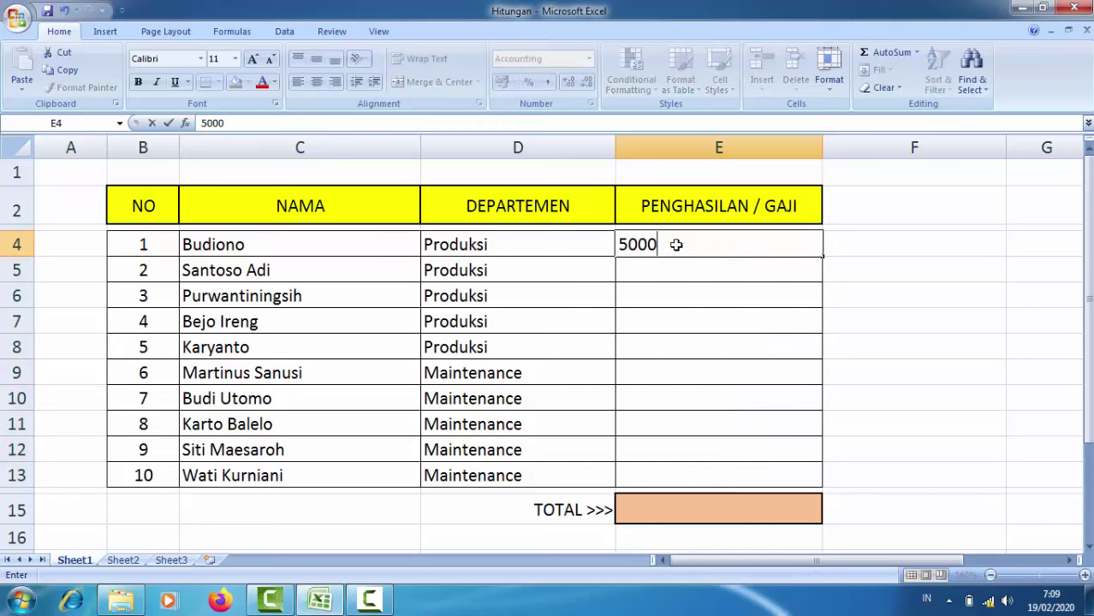
{"action": "type", "text": "000"}
{"action": "key", "text": "Return"}
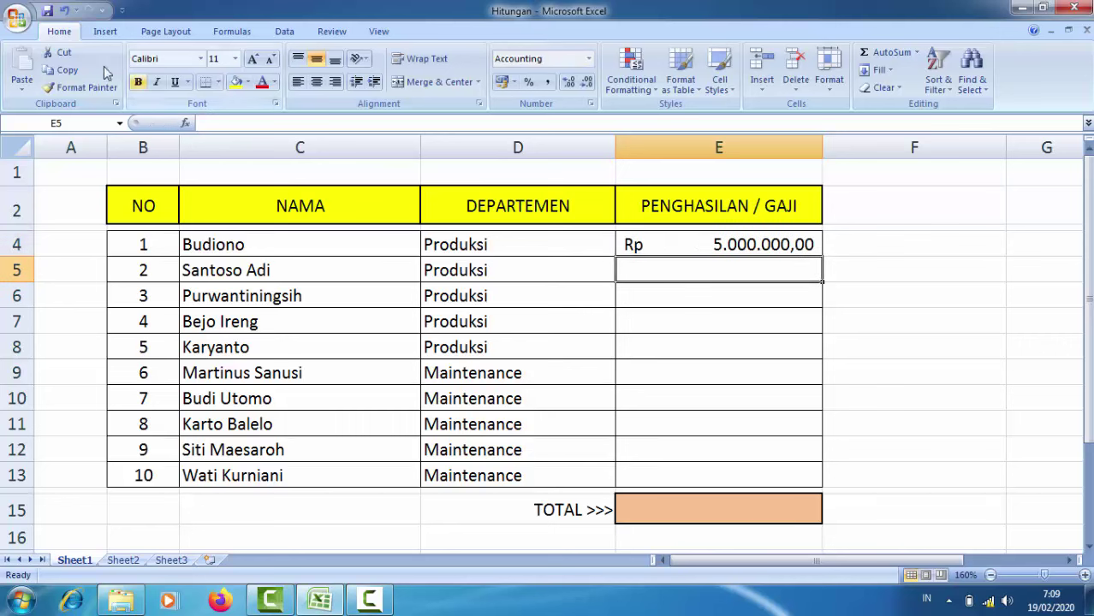
{"action": "left_click", "coordinate": [65, 11]}
{"action": "key", "text": "ctrl+v"}
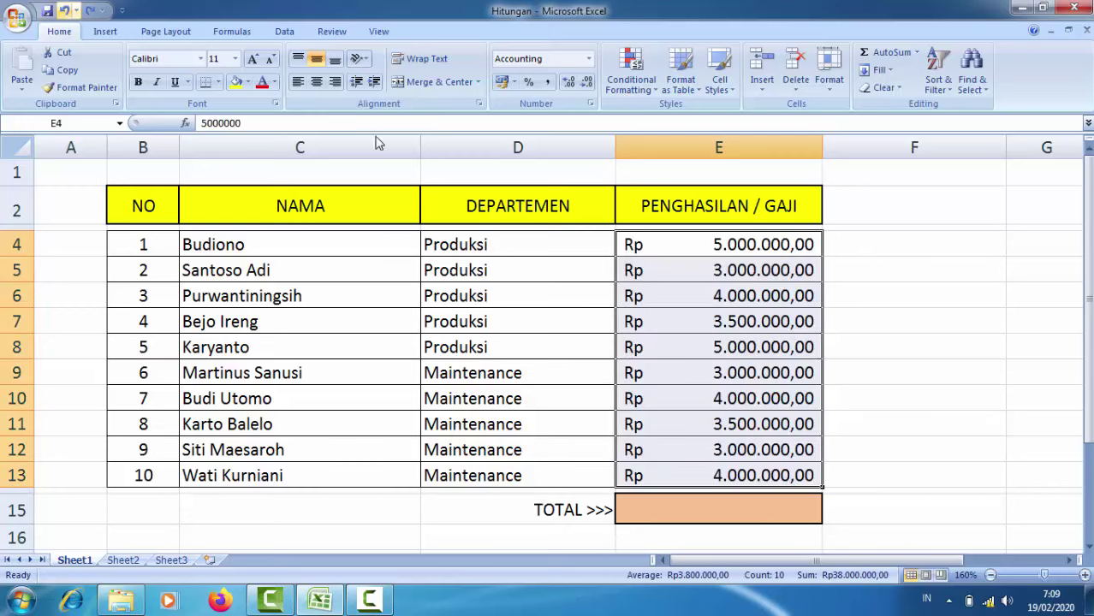
{"action": "left_click", "coordinate": [700, 268]}
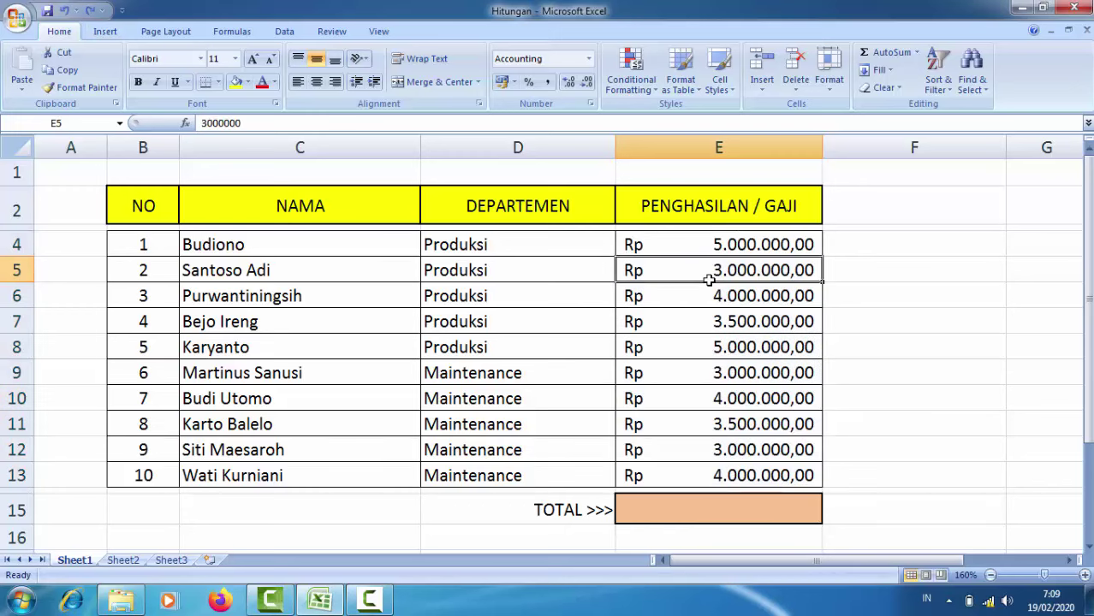
- Enter 5000000, 4000000 and 3500000 into cells F4, F5 and F6
{"action": "left_click", "coordinate": [920, 240]}
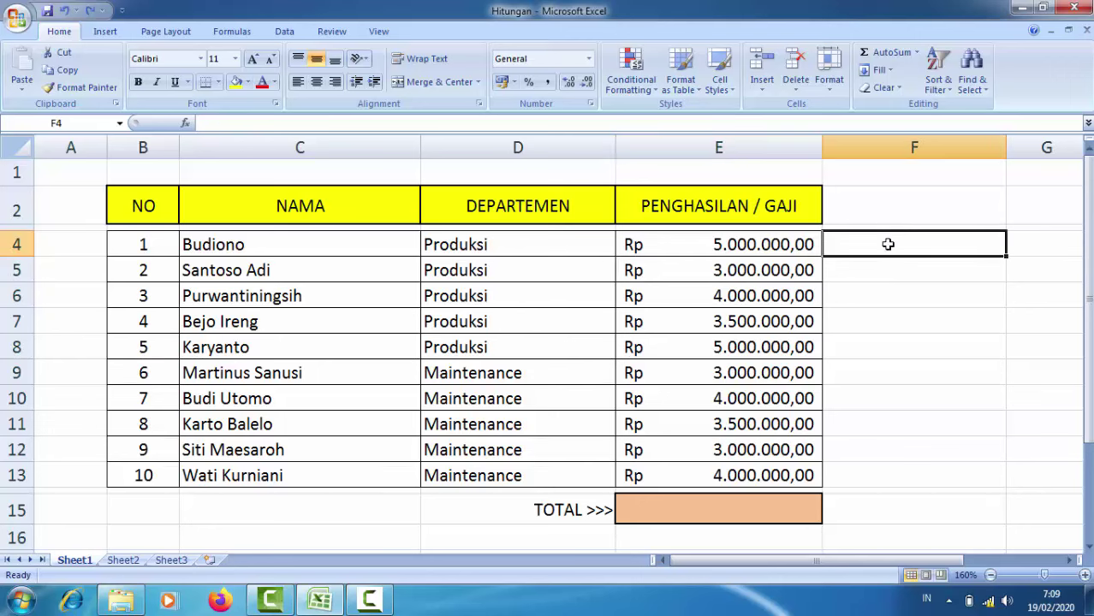
{"action": "left_click_drag", "start_coordinate": [887, 244], "coordinate": [897, 295]}
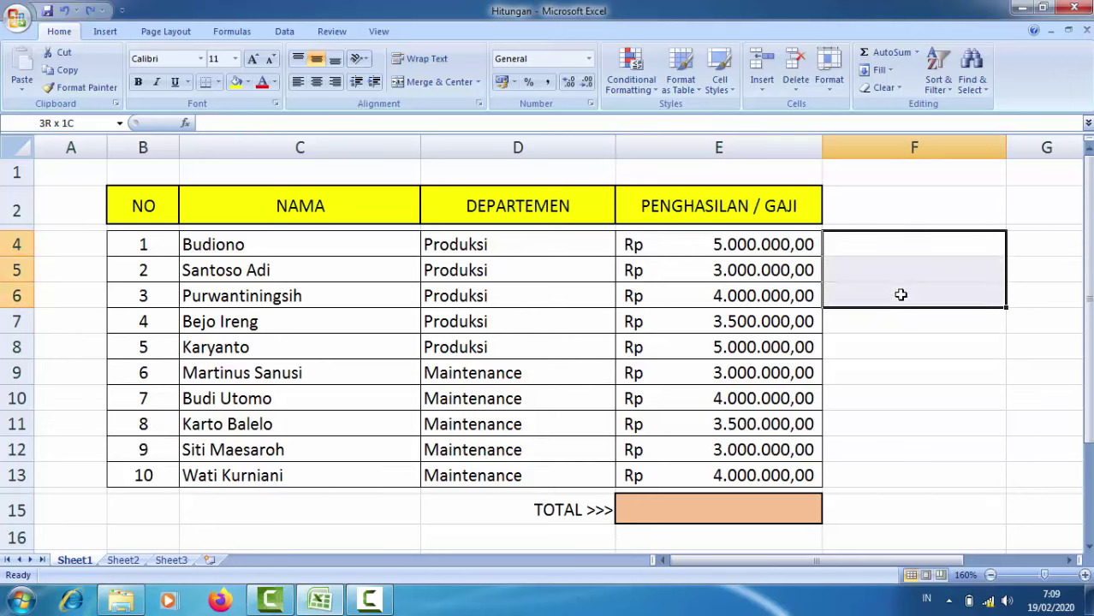
{"action": "left_click", "coordinate": [882, 246]}
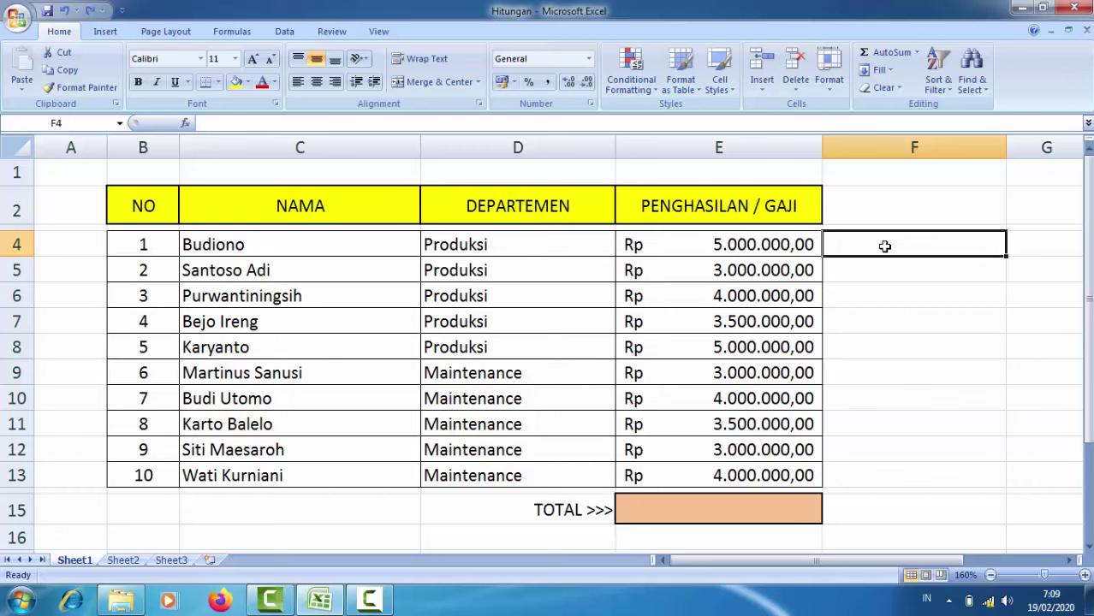
{"action": "type", "text": "500"}
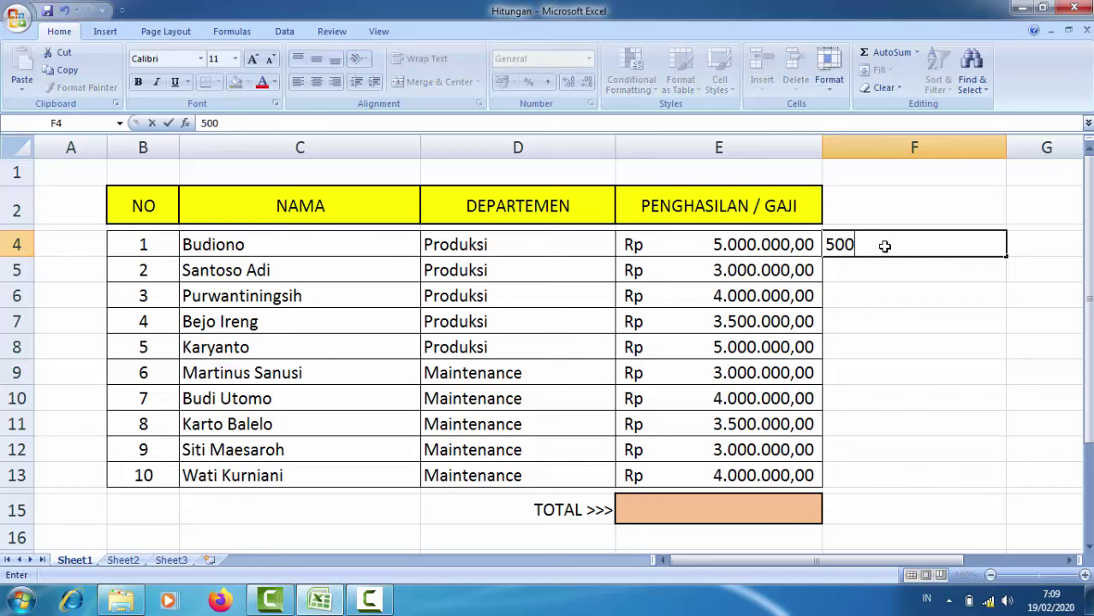
{"action": "type", "text": "0000"}
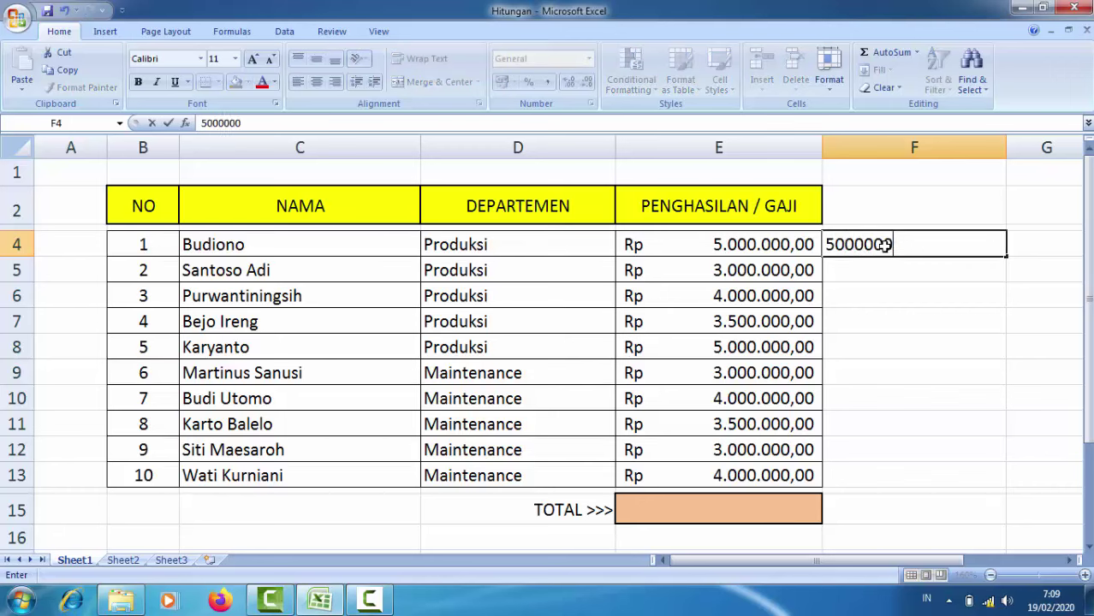
{"action": "key", "text": "Return"}
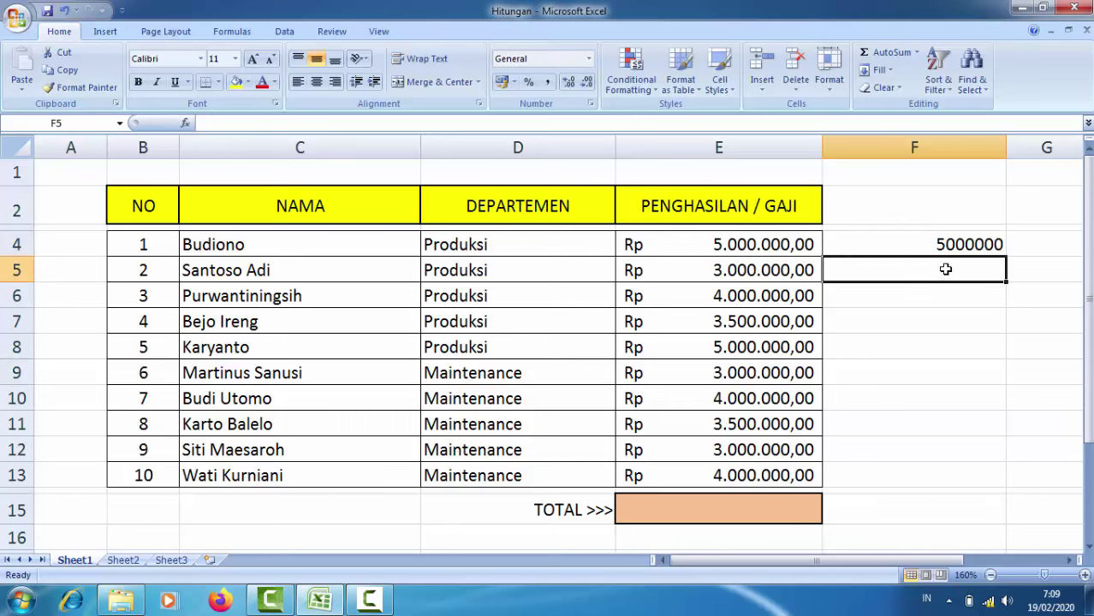
{"action": "type", "text": "4000000"}
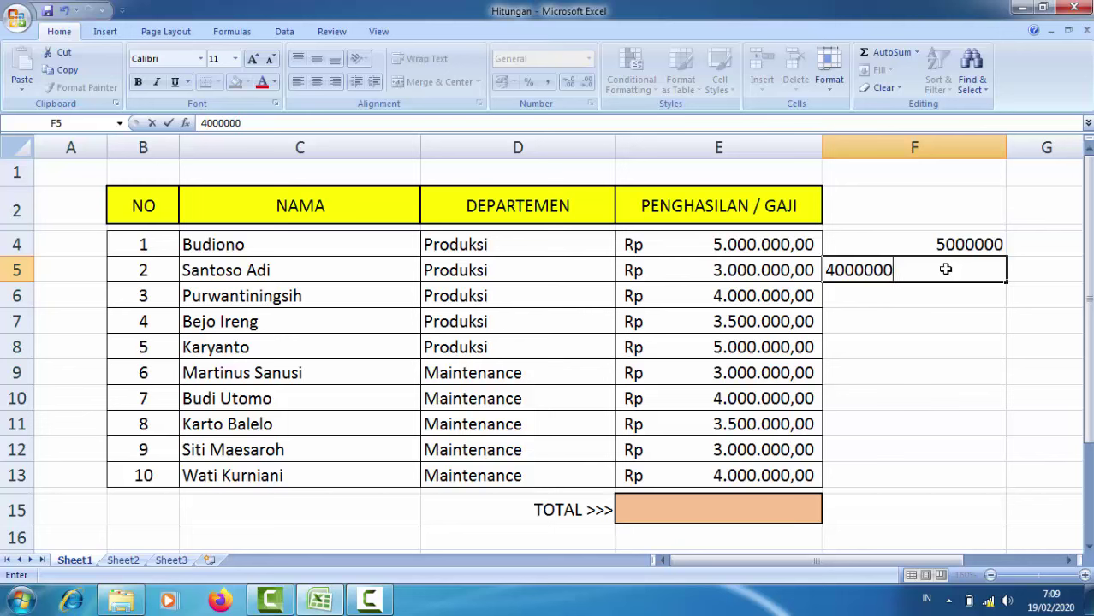
{"action": "key", "text": "Return"}
{"action": "type", "text": "3500"}
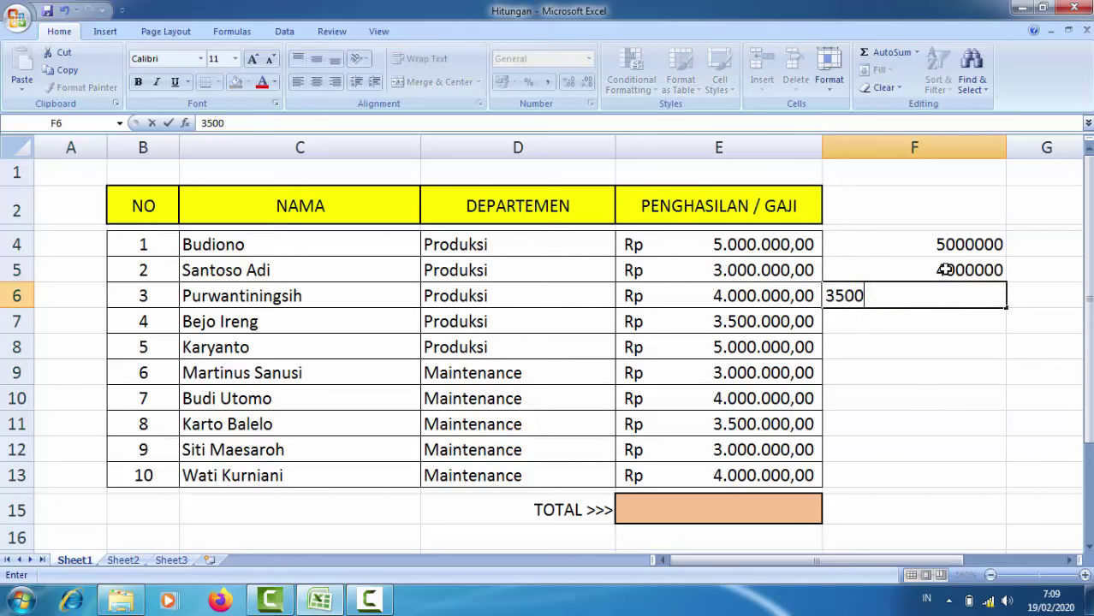
{"action": "type", "text": "000"}
{"action": "key", "text": "Return"}
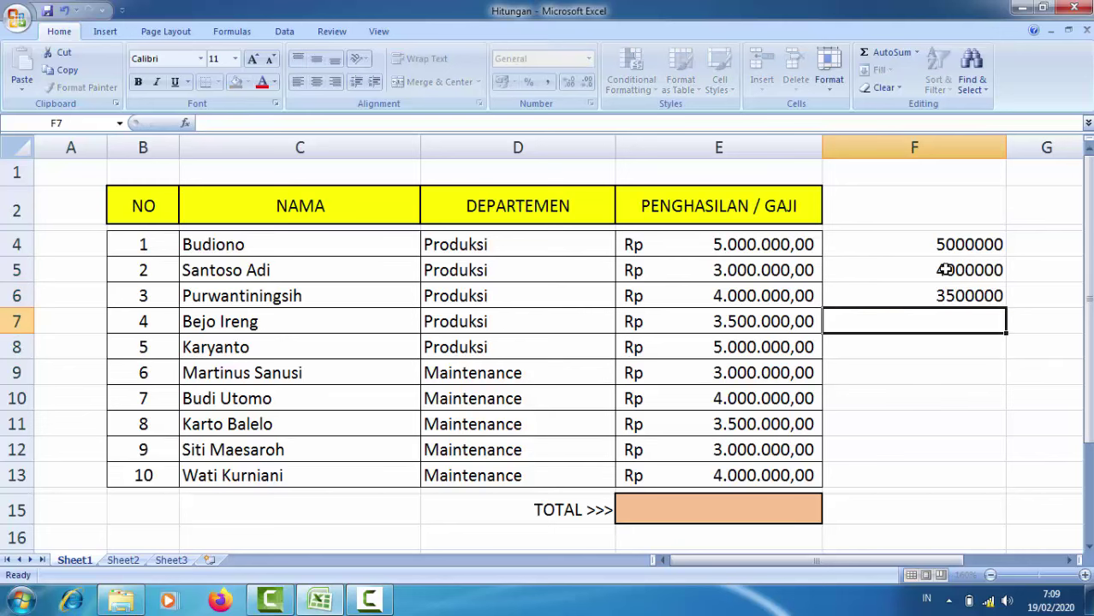
- Copy the F4:F6 numbers and paste them into F7:F9 and F10:F12
{"action": "left_click", "coordinate": [943, 245]}
{"action": "left_click_drag", "start_coordinate": [943, 245], "coordinate": [953, 296]}
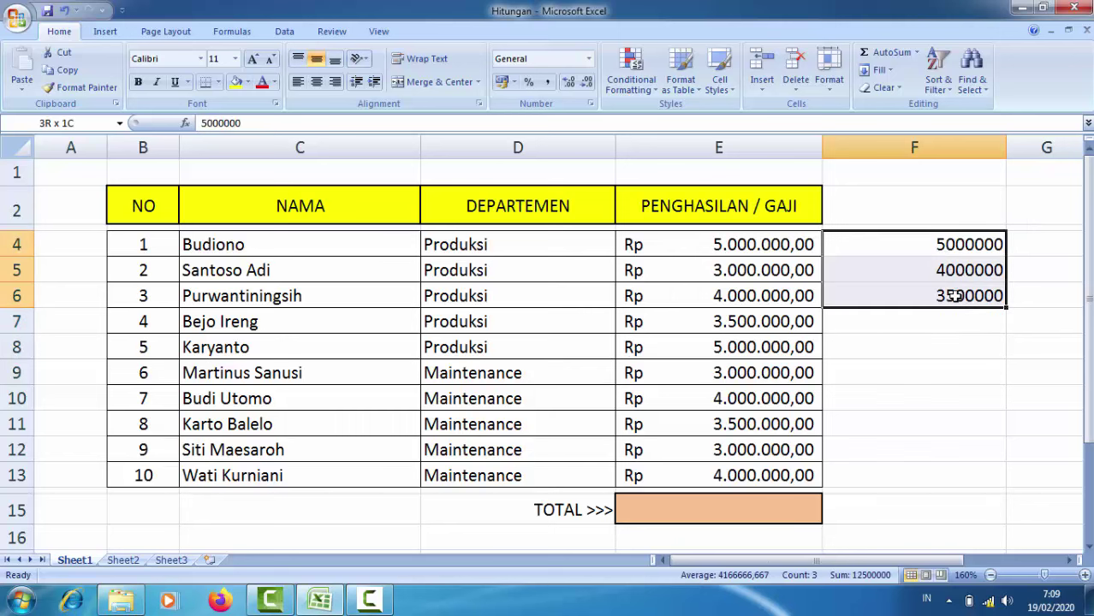
{"action": "key", "text": "ctrl+c"}
{"action": "left_click", "coordinate": [942, 317]}
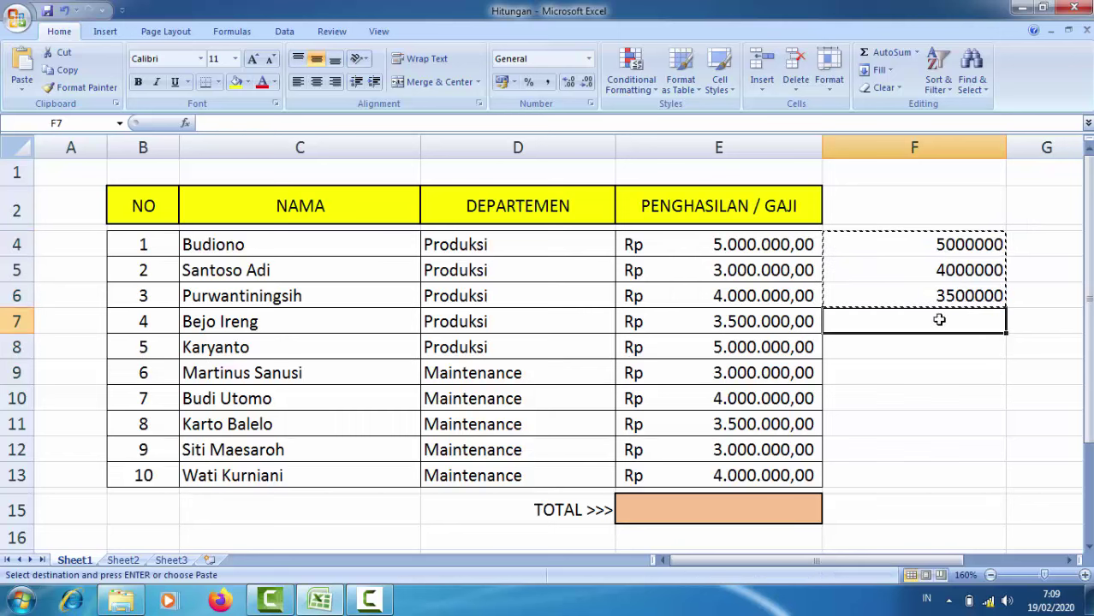
{"action": "key", "text": "ctrl+v"}
{"action": "left_click", "coordinate": [932, 404]}
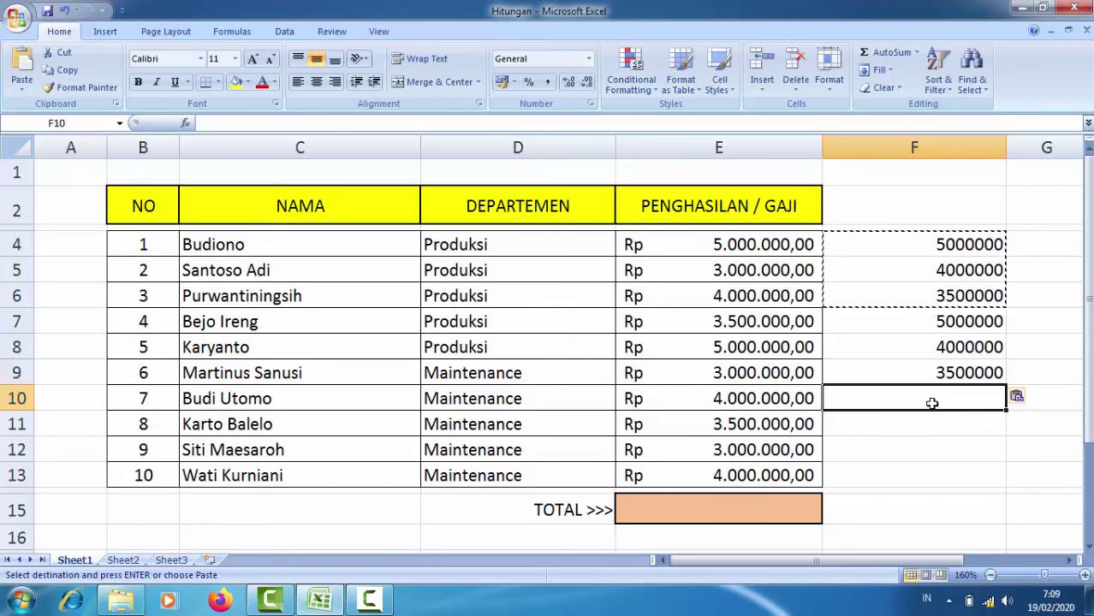
{"action": "key", "text": "ctrl+v"}
- Copy the 4000000 from F11 into F13 for the last employee
{"action": "left_click", "coordinate": [929, 478]}
{"action": "left_click", "coordinate": [941, 423]}
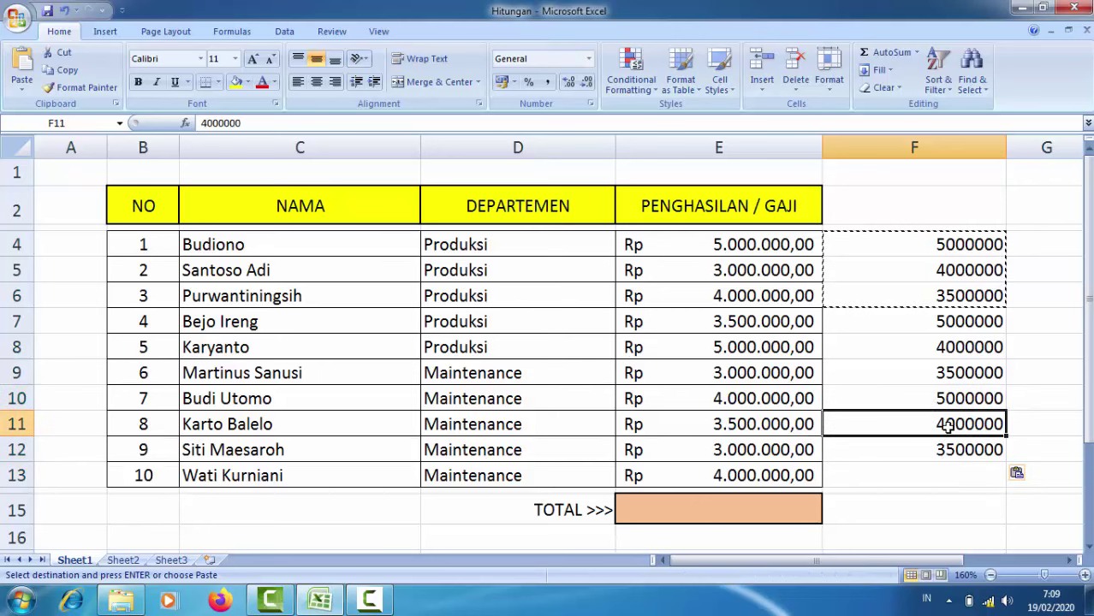
{"action": "key", "text": "ctrl+c"}
{"action": "left_click", "coordinate": [947, 471]}
{"action": "key", "text": "ctrl+v"}
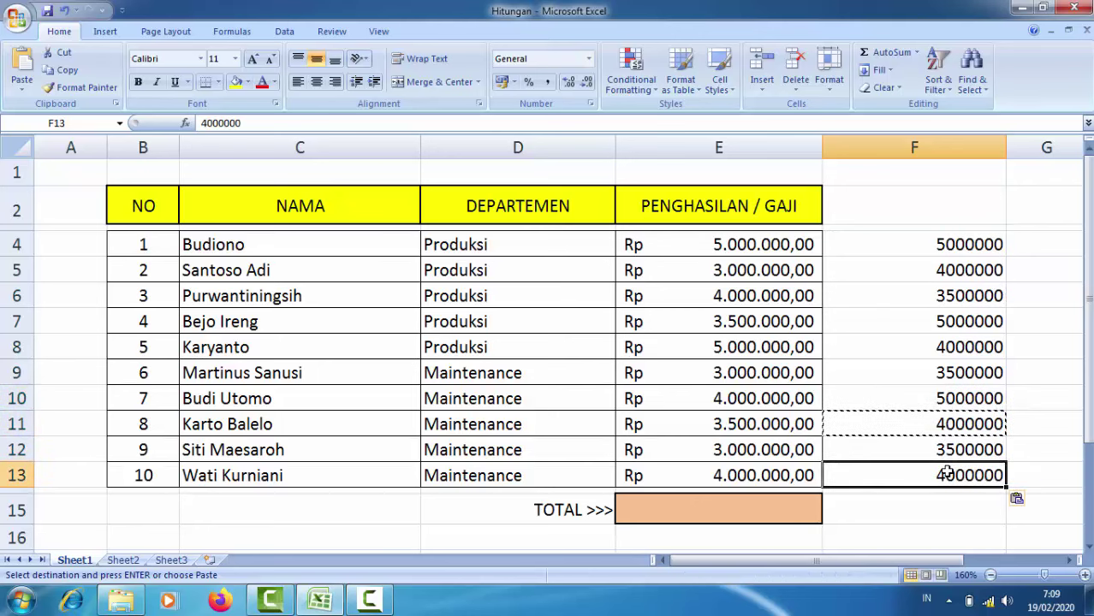
- Check the 5000000 value in F4, then select the salaries F4:F13
{"action": "left_click", "coordinate": [940, 319]}
{"action": "left_click", "coordinate": [939, 243]}
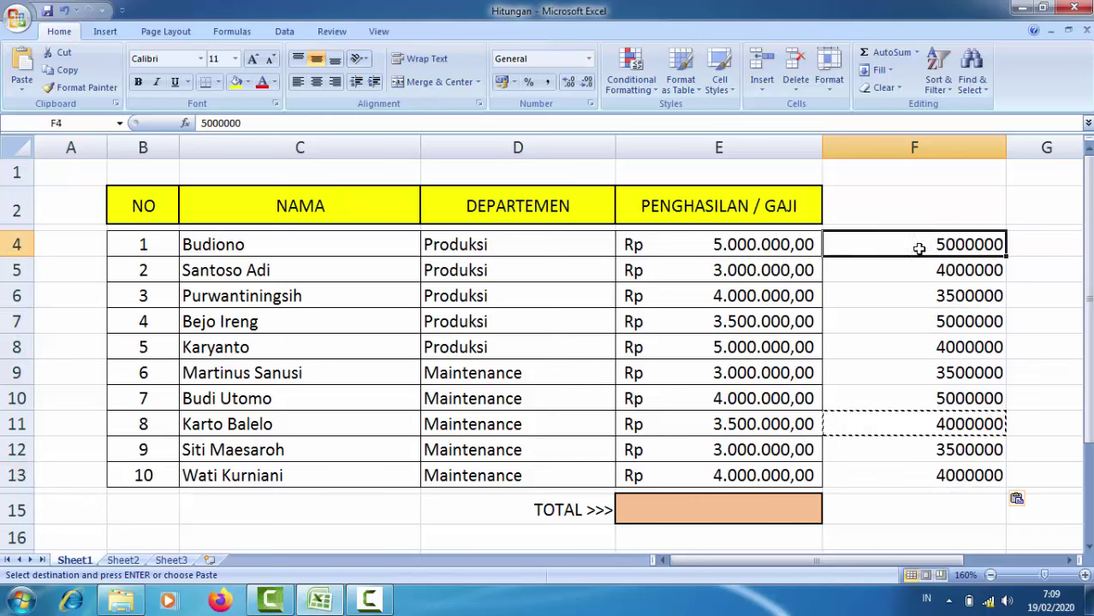
{"action": "left_click", "coordinate": [201, 123]}
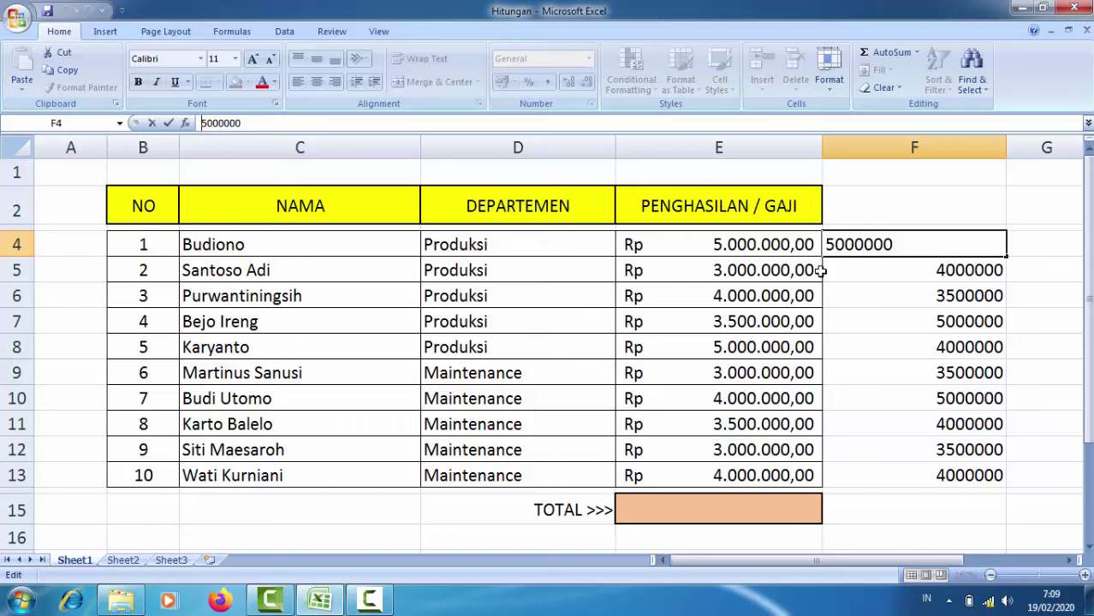
{"action": "left_click", "coordinate": [912, 274]}
{"action": "left_click_drag", "start_coordinate": [953, 246], "coordinate": [952, 473]}
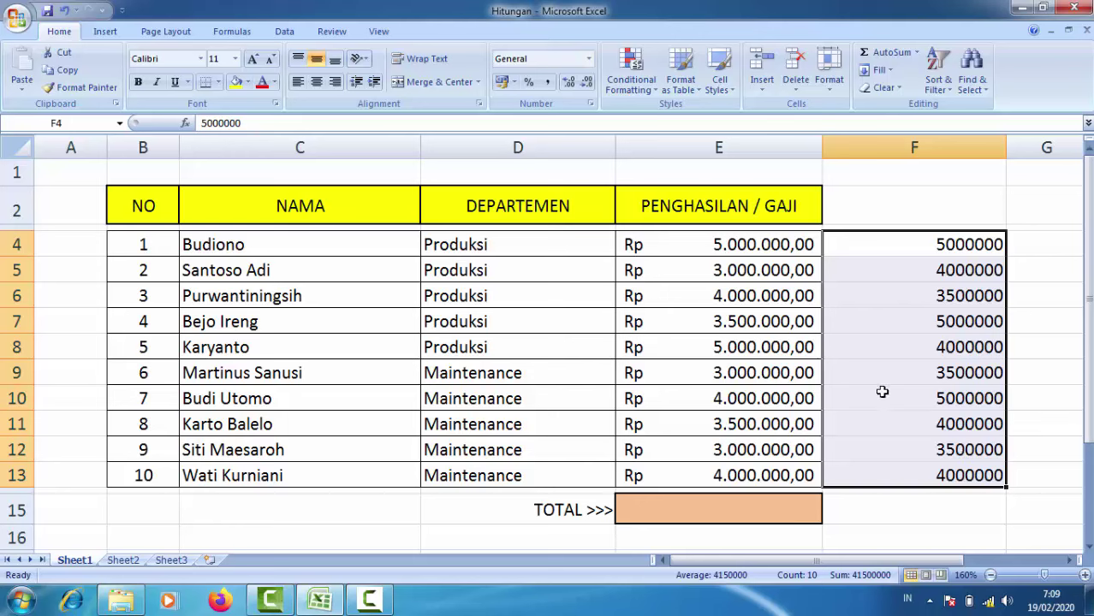
- Format F4:F13 as Accounting with the Rp symbol and 2 decimal places
{"action": "right_click", "coordinate": [887, 346]}
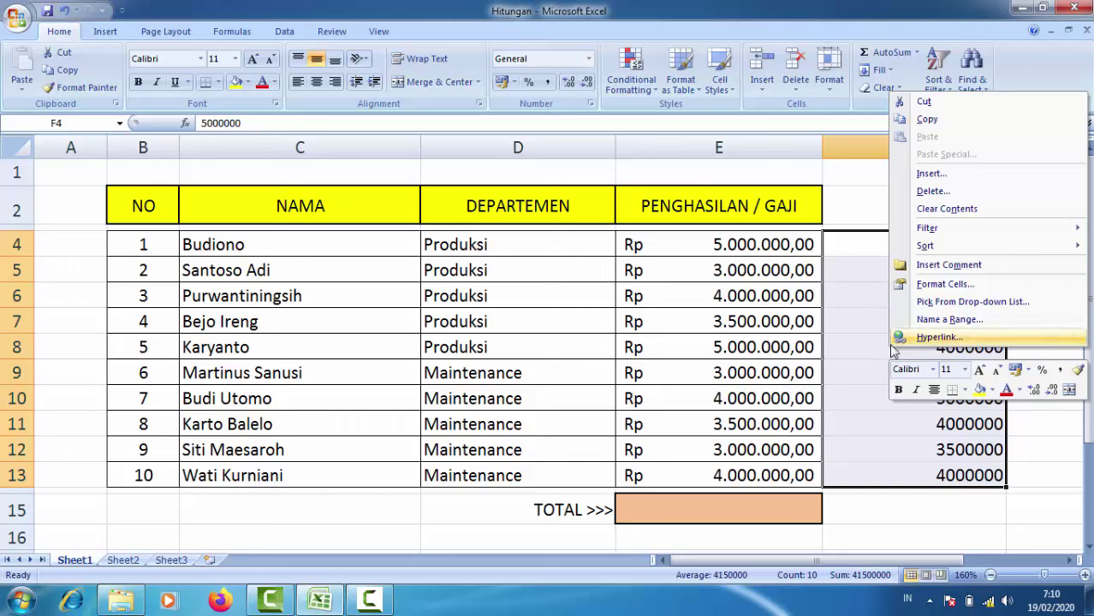
{"action": "left_click", "coordinate": [941, 284]}
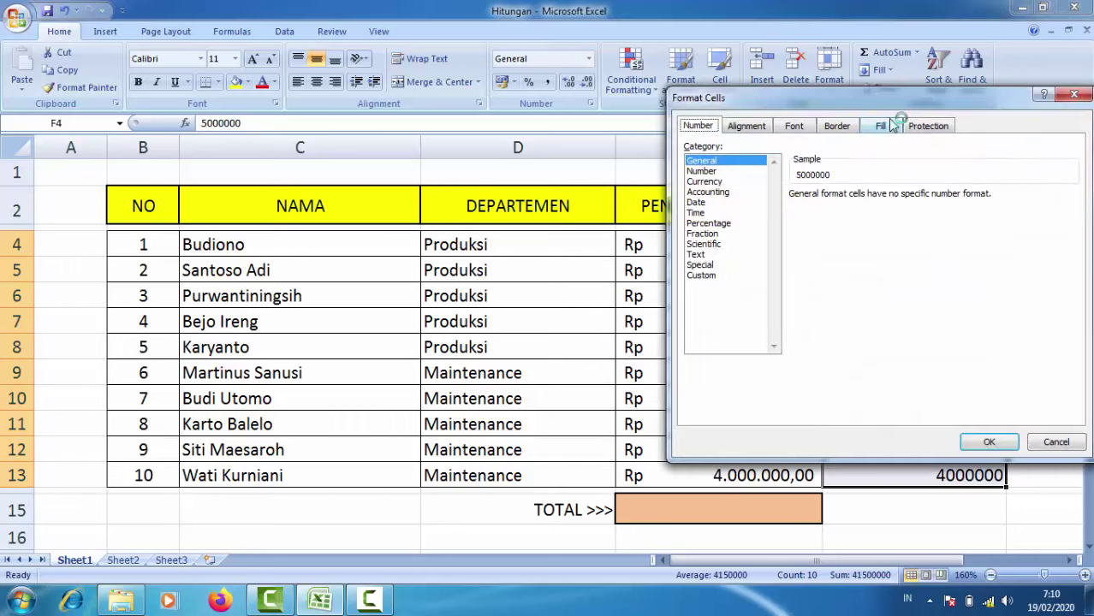
{"action": "left_click_drag", "start_coordinate": [885, 106], "coordinate": [500, 165]}
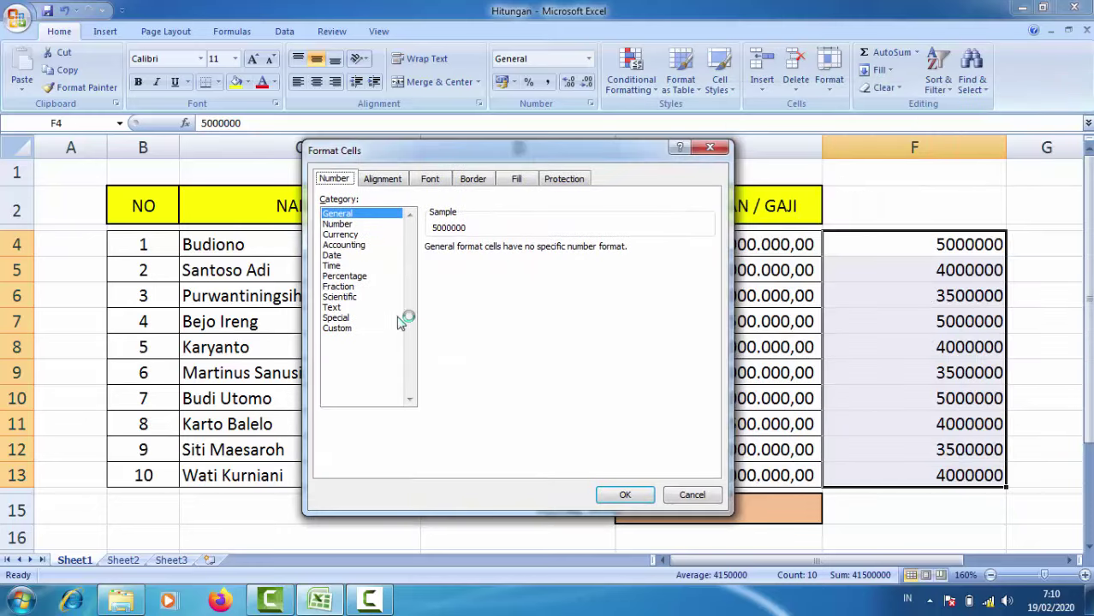
{"action": "left_click", "coordinate": [347, 246]}
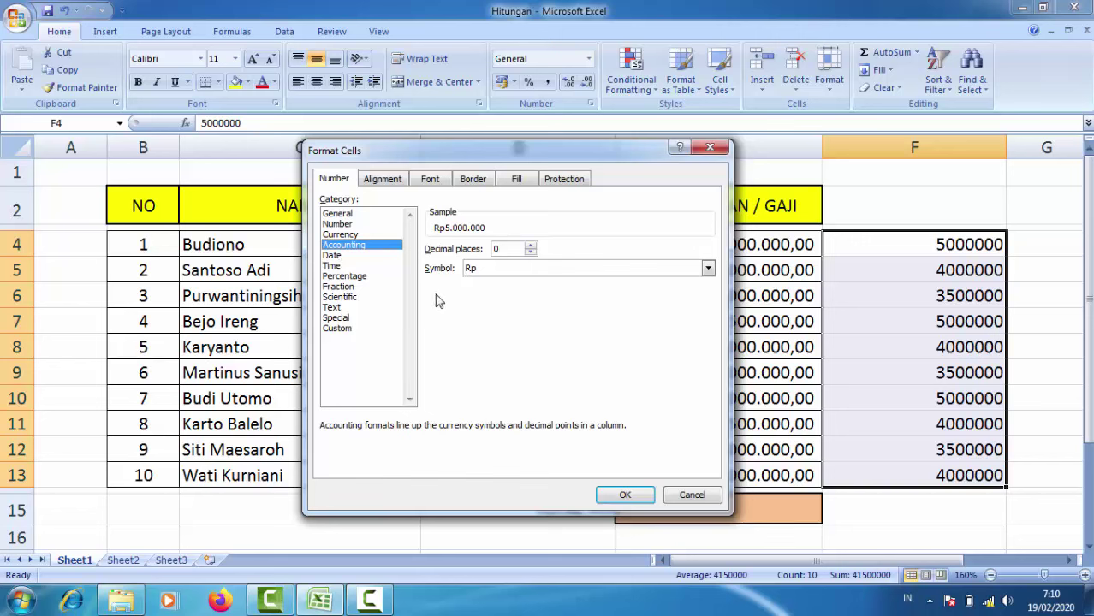
{"action": "left_click", "coordinate": [477, 270]}
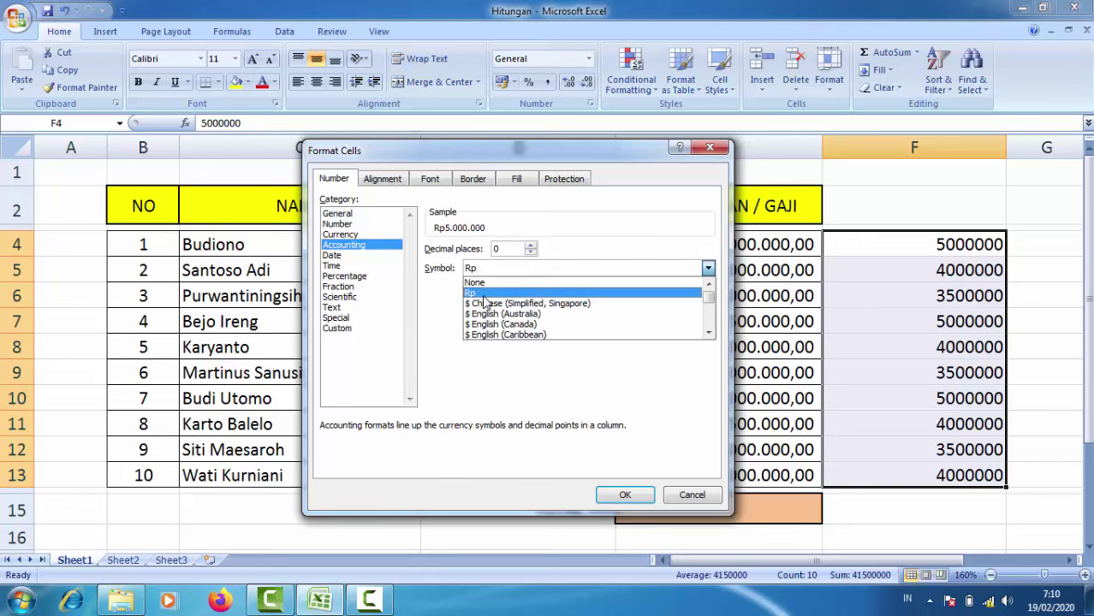
{"action": "left_click", "coordinate": [482, 294]}
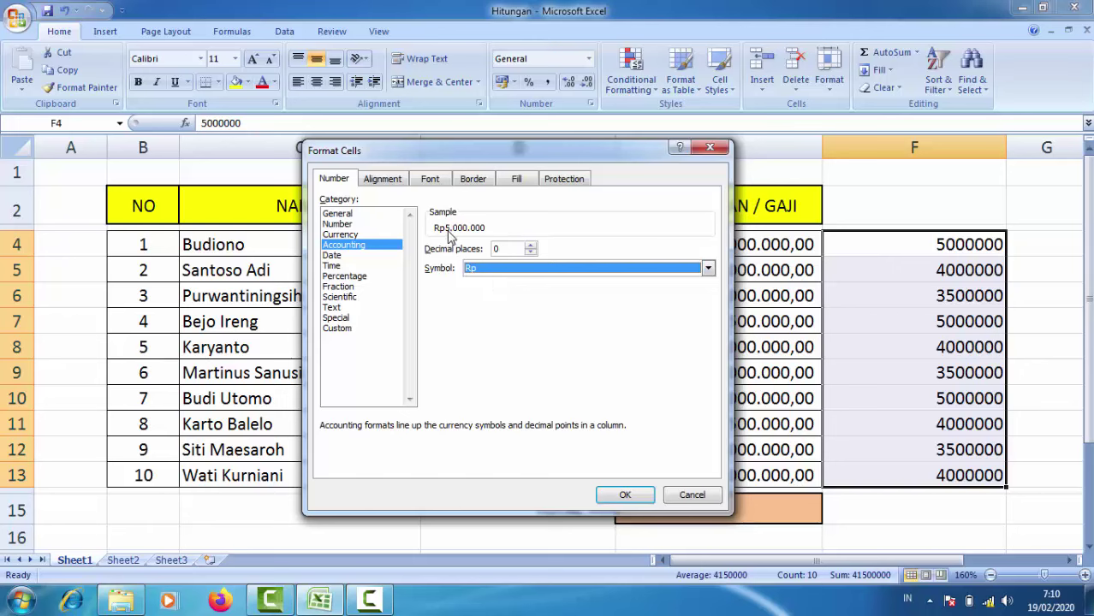
{"action": "left_click", "coordinate": [530, 245]}
{"action": "left_click", "coordinate": [530, 246]}
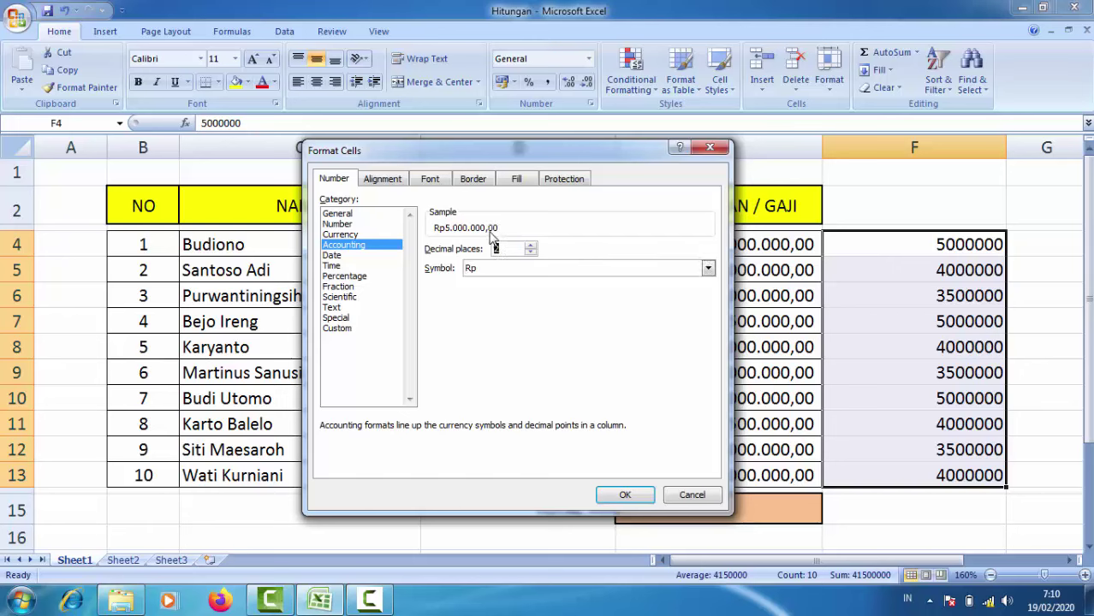
{"action": "left_click", "coordinate": [623, 495]}
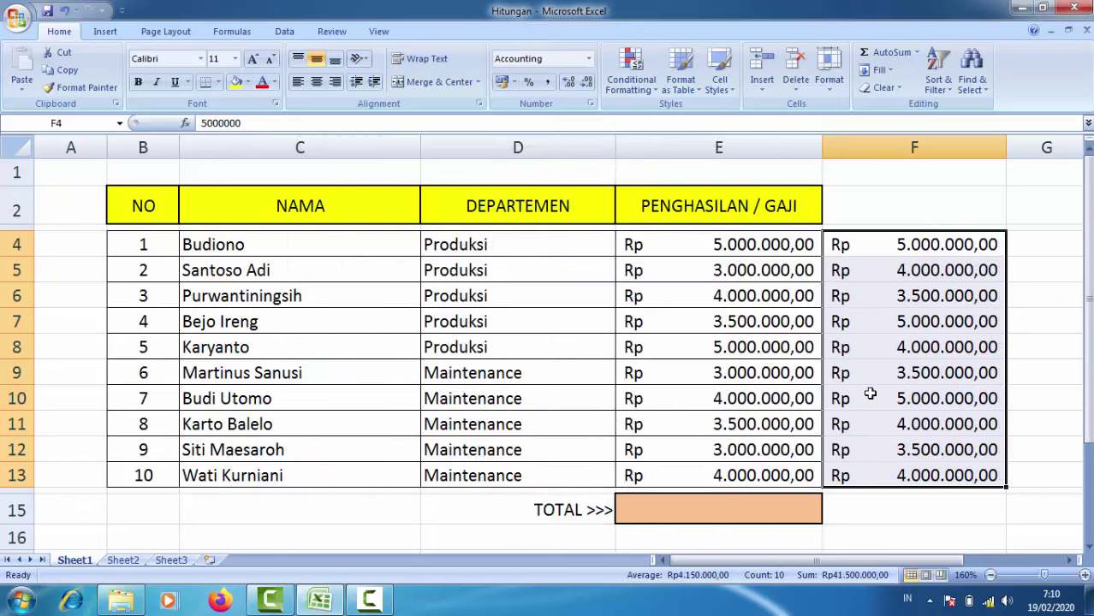
{"action": "left_click", "coordinate": [926, 347]}
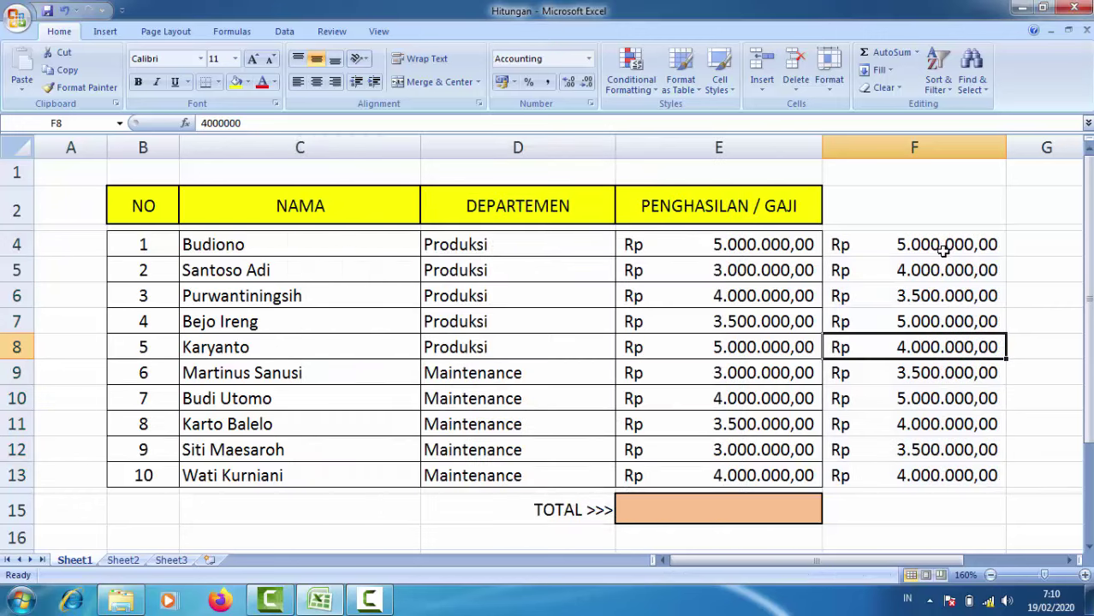
{"action": "left_click_drag", "start_coordinate": [944, 249], "coordinate": [956, 480]}
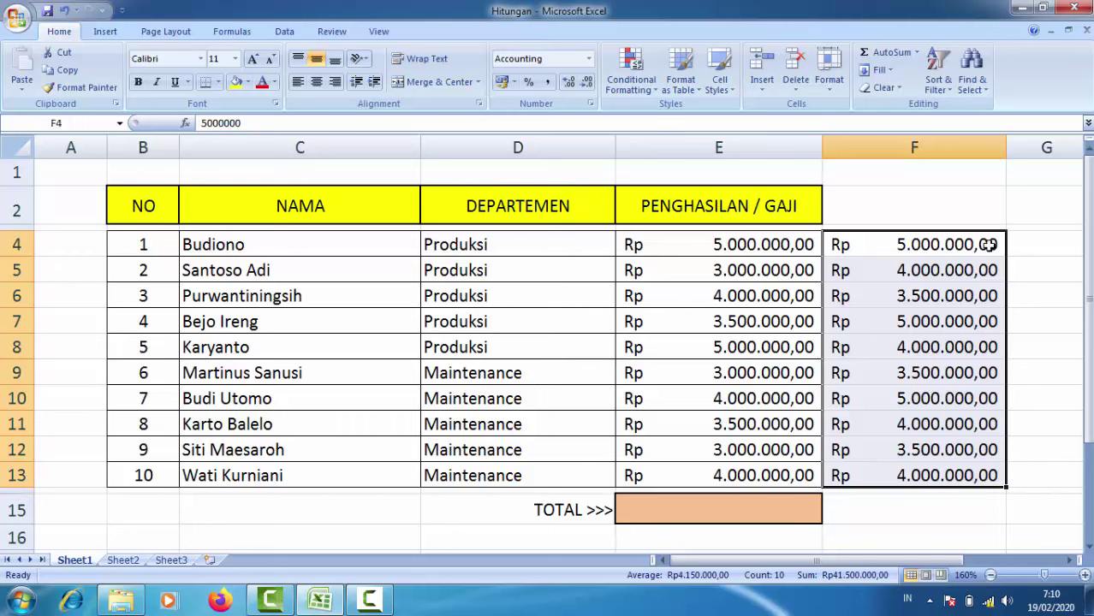
{"action": "left_click_drag", "start_coordinate": [892, 244], "coordinate": [901, 464]}
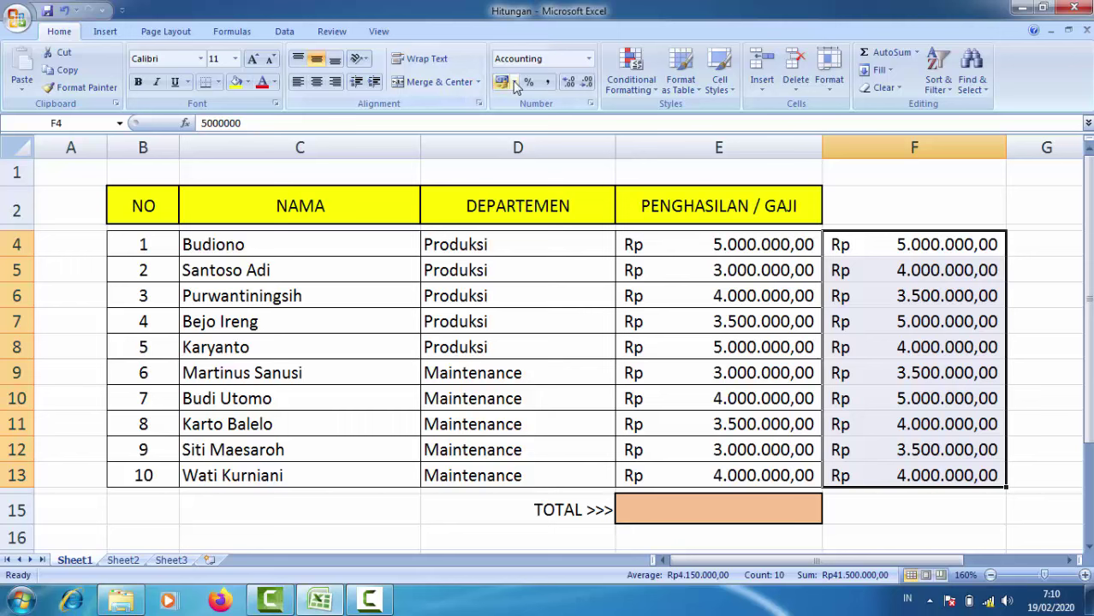
- Reduce the column F salaries to zero decimal places, showing Rp 5.000.000
{"action": "left_click", "coordinate": [569, 84]}
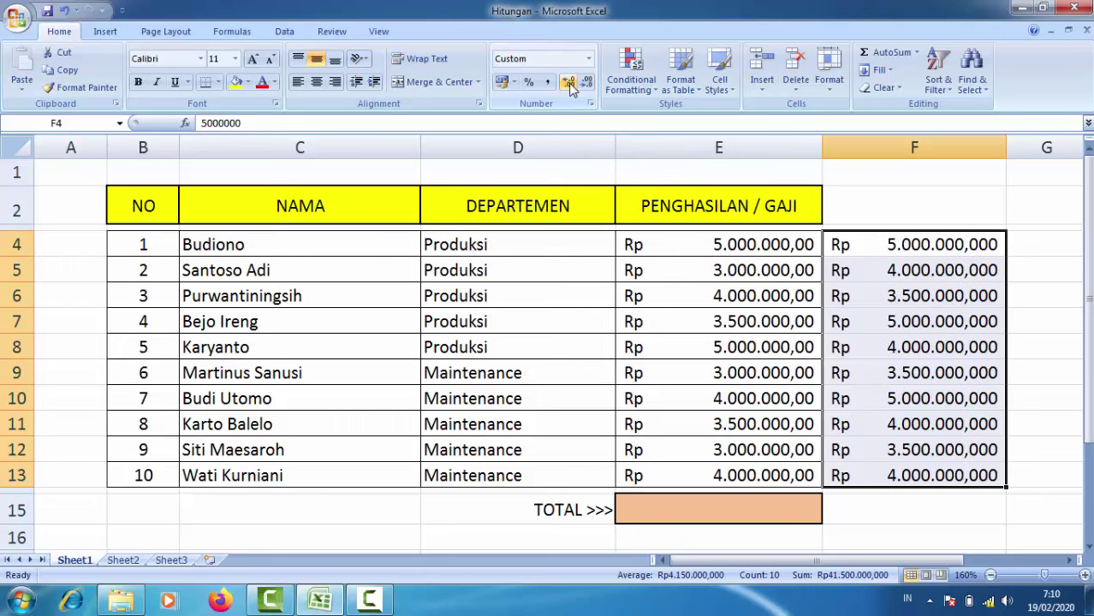
{"action": "left_click", "coordinate": [585, 85]}
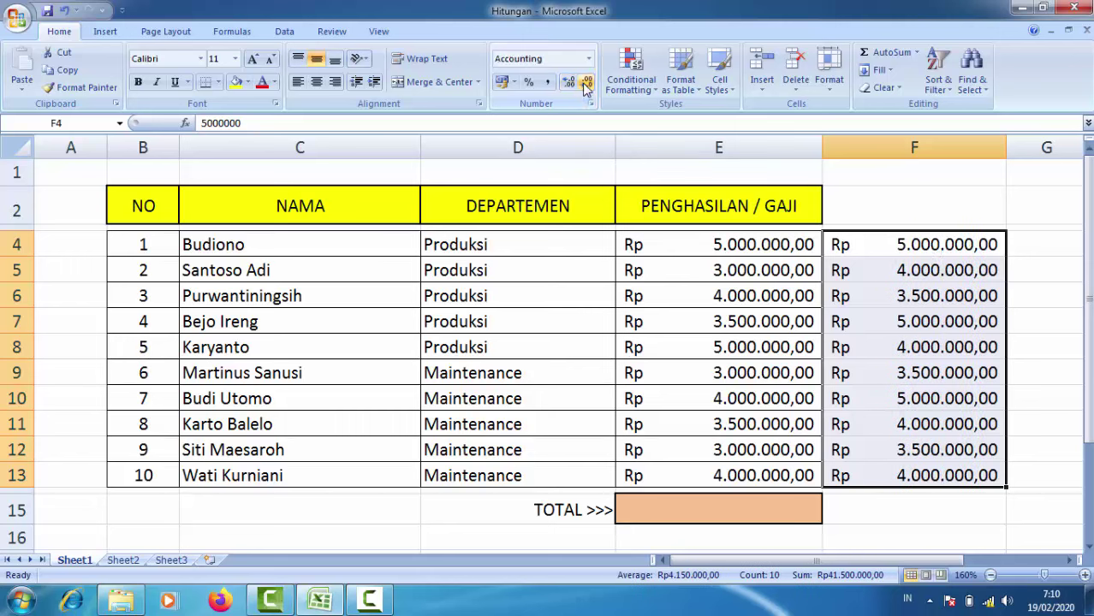
{"action": "left_click", "coordinate": [585, 85]}
{"action": "left_click", "coordinate": [585, 84]}
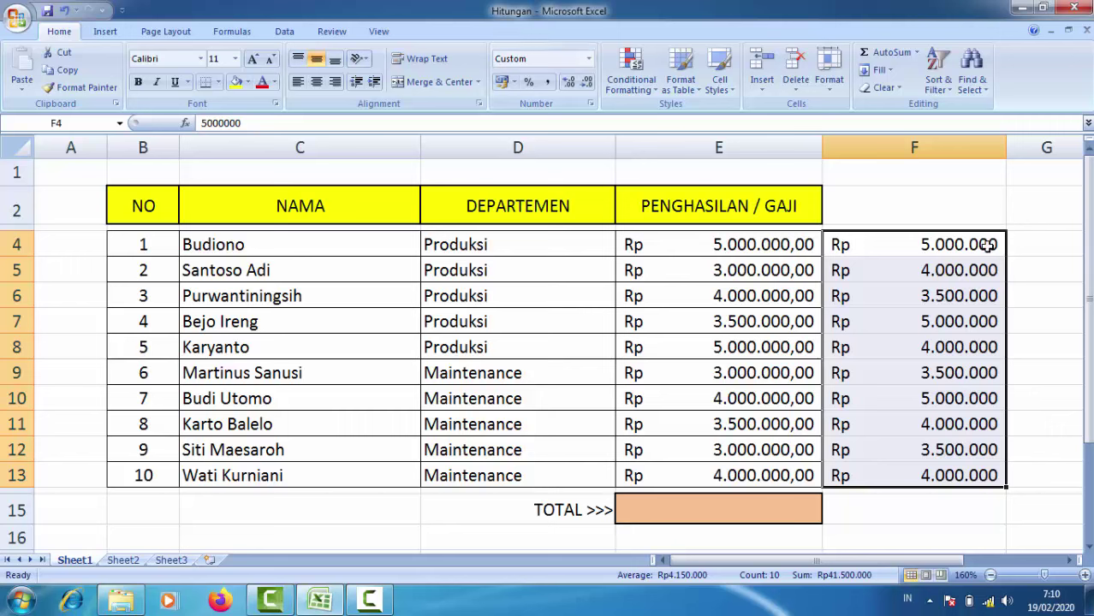
- Check individual F cells, then reselect the salaries F4 through F13
{"action": "left_click", "coordinate": [987, 246]}
{"action": "left_click", "coordinate": [970, 273]}
{"action": "left_click", "coordinate": [957, 331]}
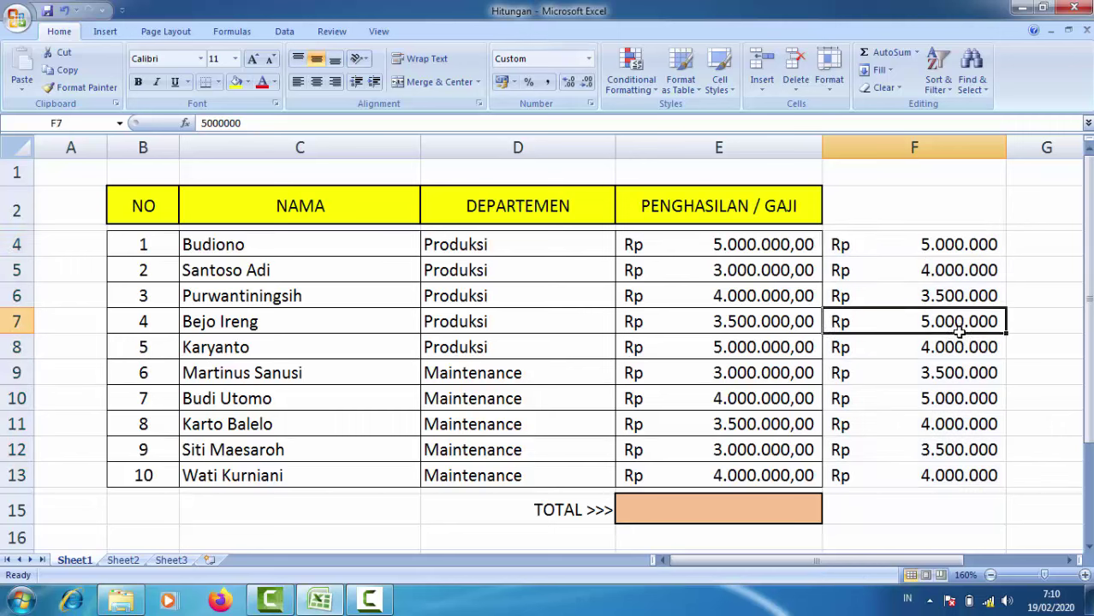
{"action": "left_click", "coordinate": [959, 389]}
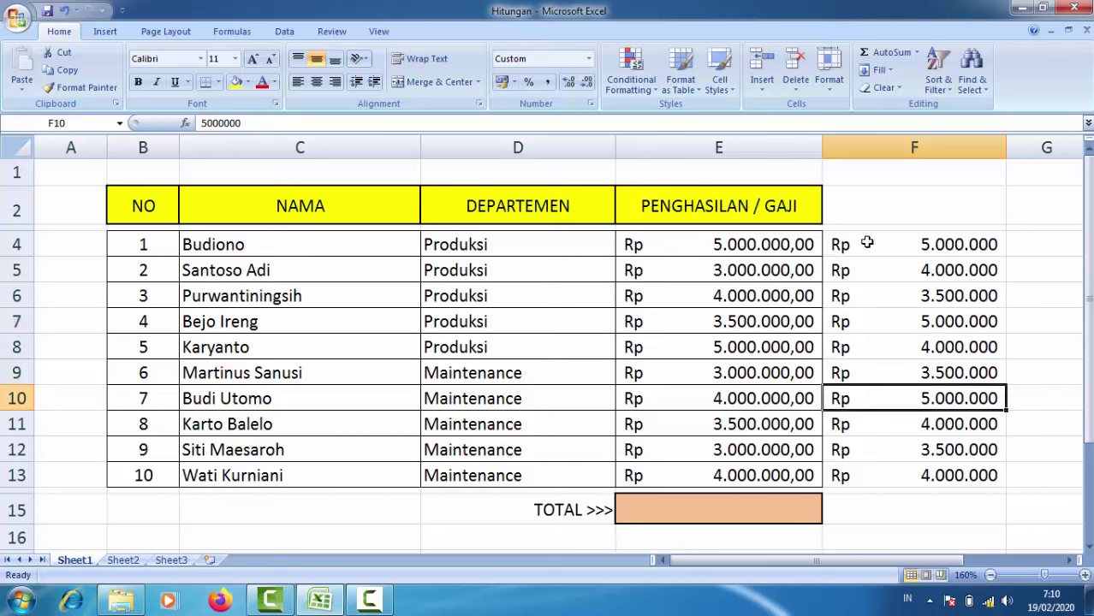
{"action": "left_click_drag", "start_coordinate": [867, 243], "coordinate": [889, 471]}
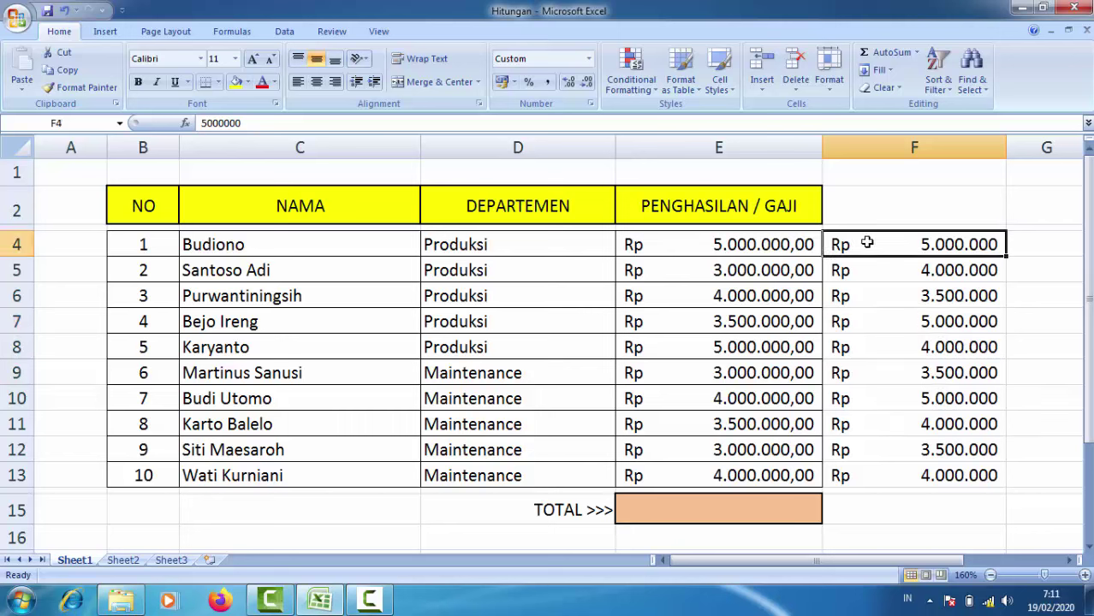
- Reformat F4:F13 as Accounting with symbol None, previewing 5.000.000
{"action": "right_click", "coordinate": [886, 423]}
{"action": "left_click", "coordinate": [930, 354]}
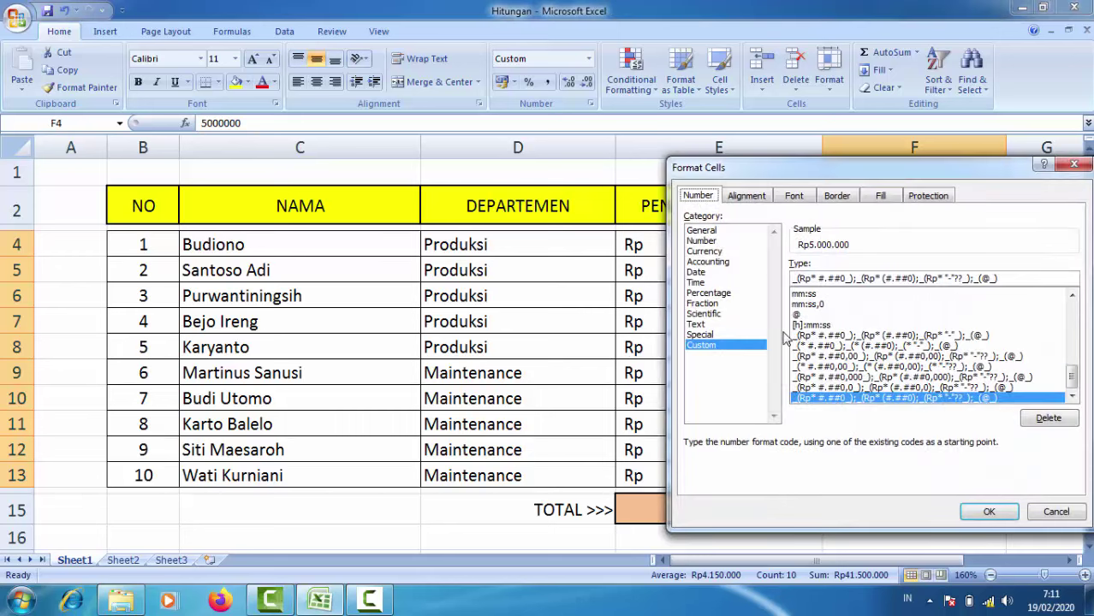
{"action": "left_click", "coordinate": [707, 263]}
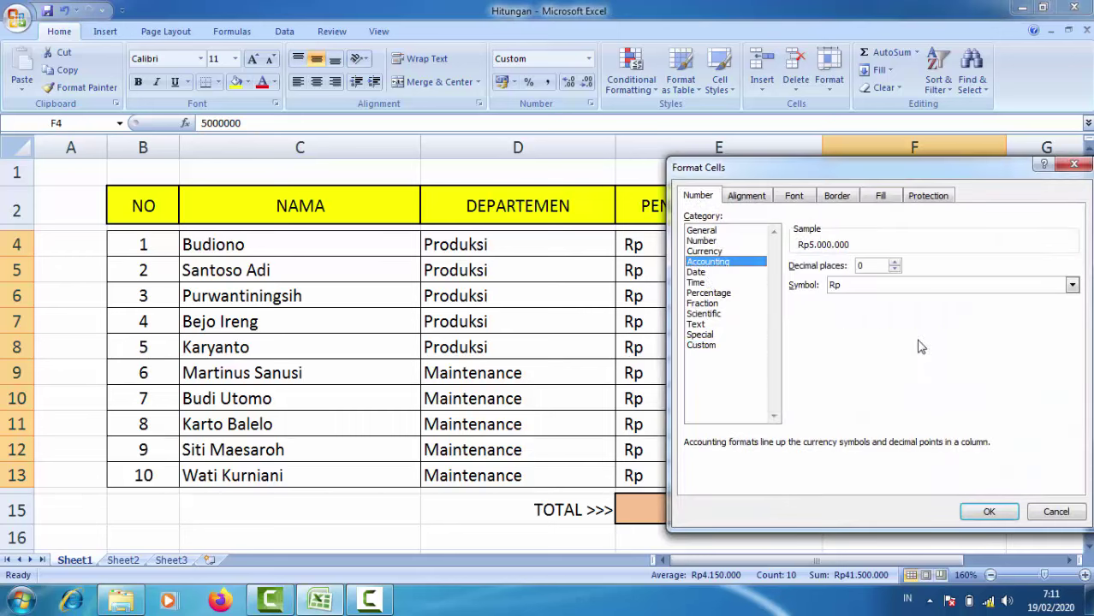
{"action": "left_click", "coordinate": [890, 288]}
{"action": "left_click", "coordinate": [877, 300]}
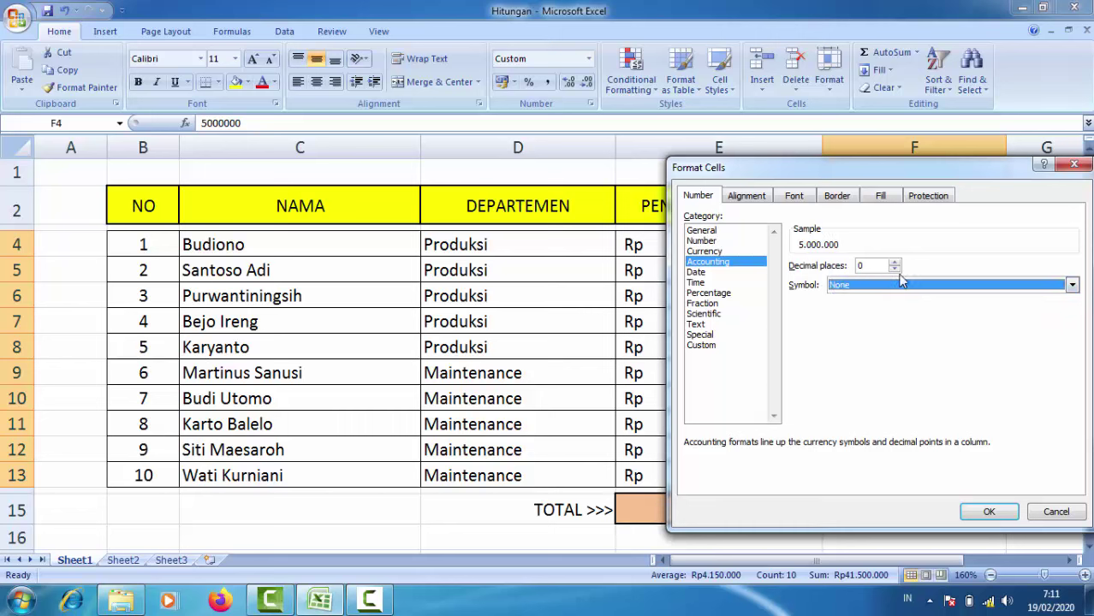
{"action": "left_click", "coordinate": [984, 510]}
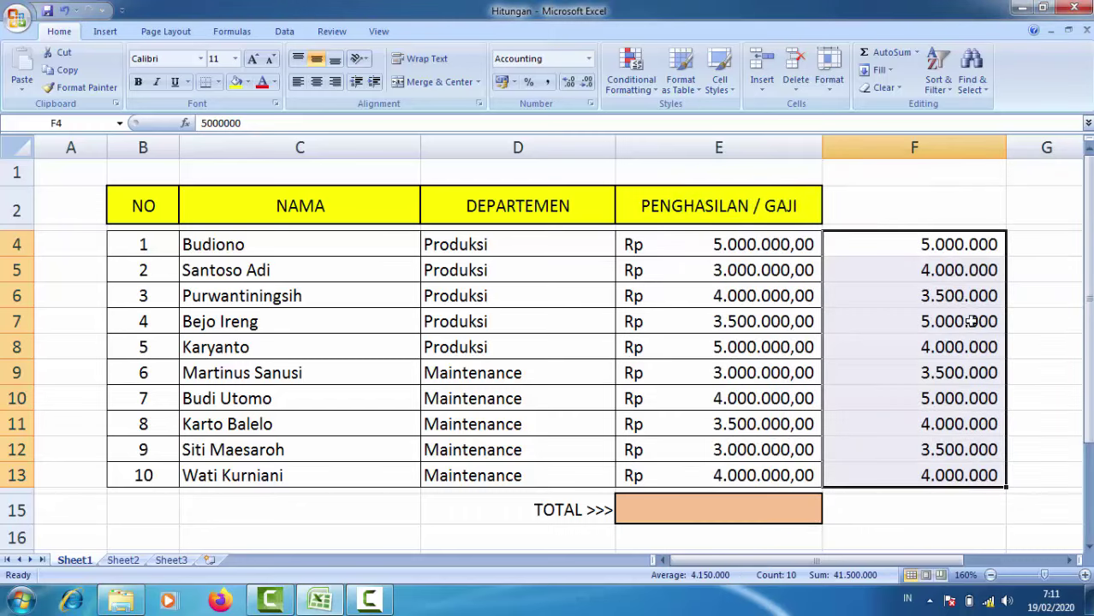
{"action": "left_click", "coordinate": [959, 300]}
{"action": "left_click_drag", "start_coordinate": [942, 246], "coordinate": [948, 468]}
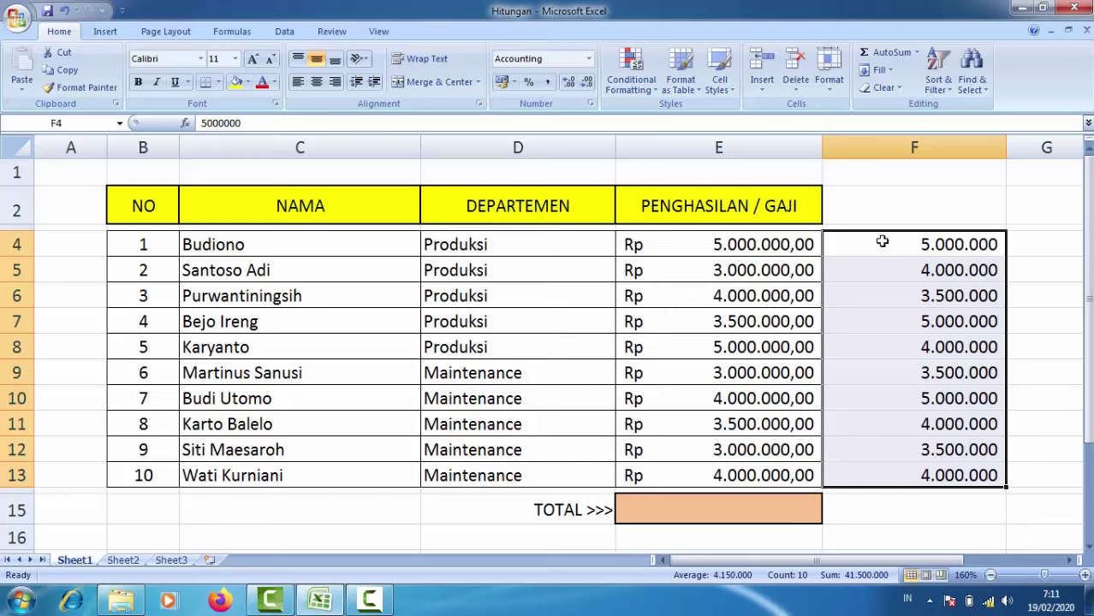
{"action": "left_click", "coordinate": [880, 242]}
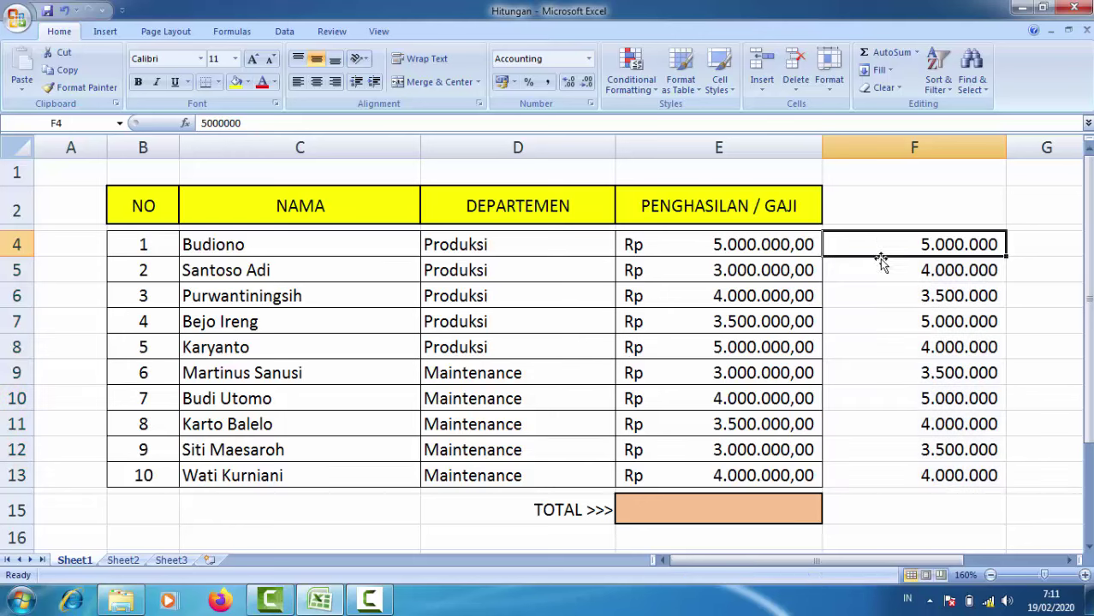
{"action": "left_click", "coordinate": [884, 270]}
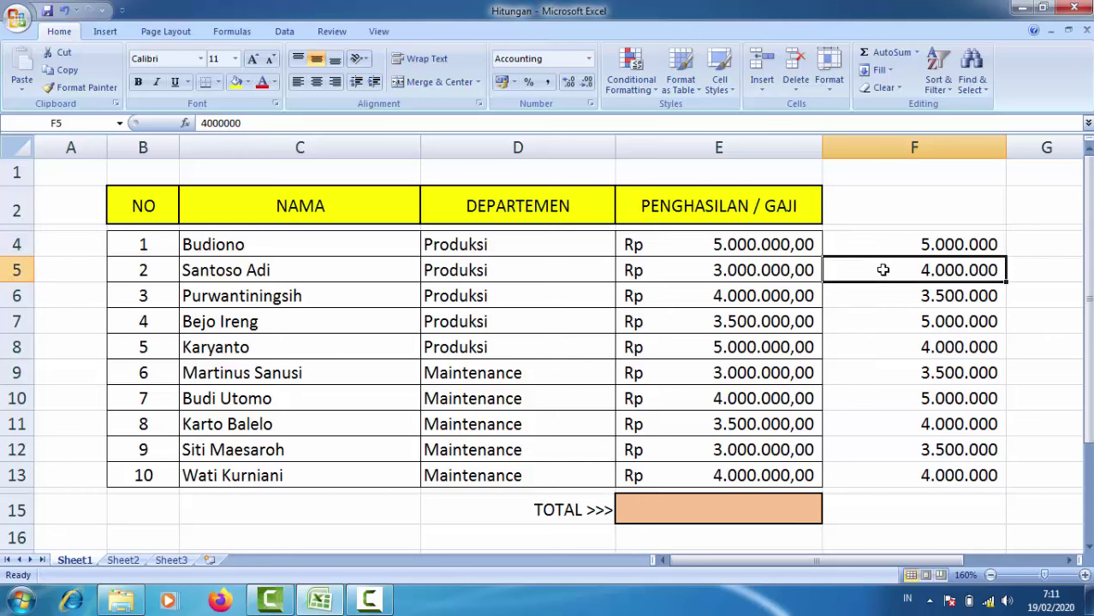